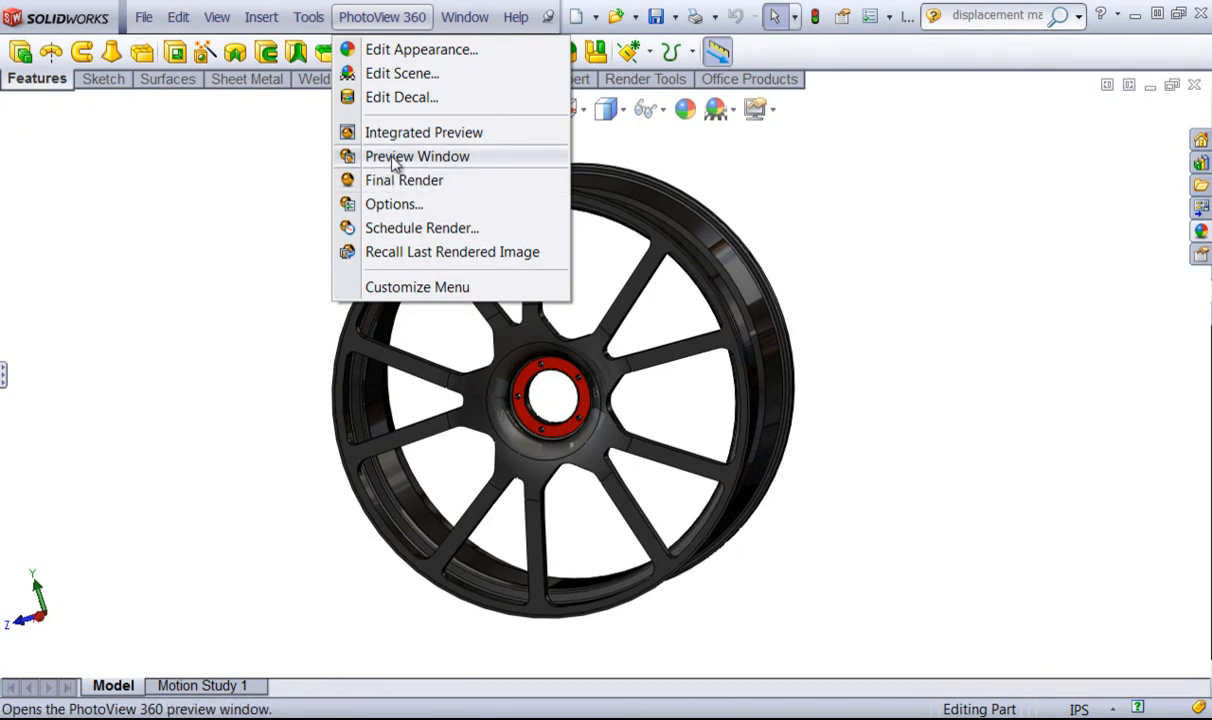
Open the PhotoView 360 preview window, shrink it and place it beside the wheel model
left_click(395, 160)
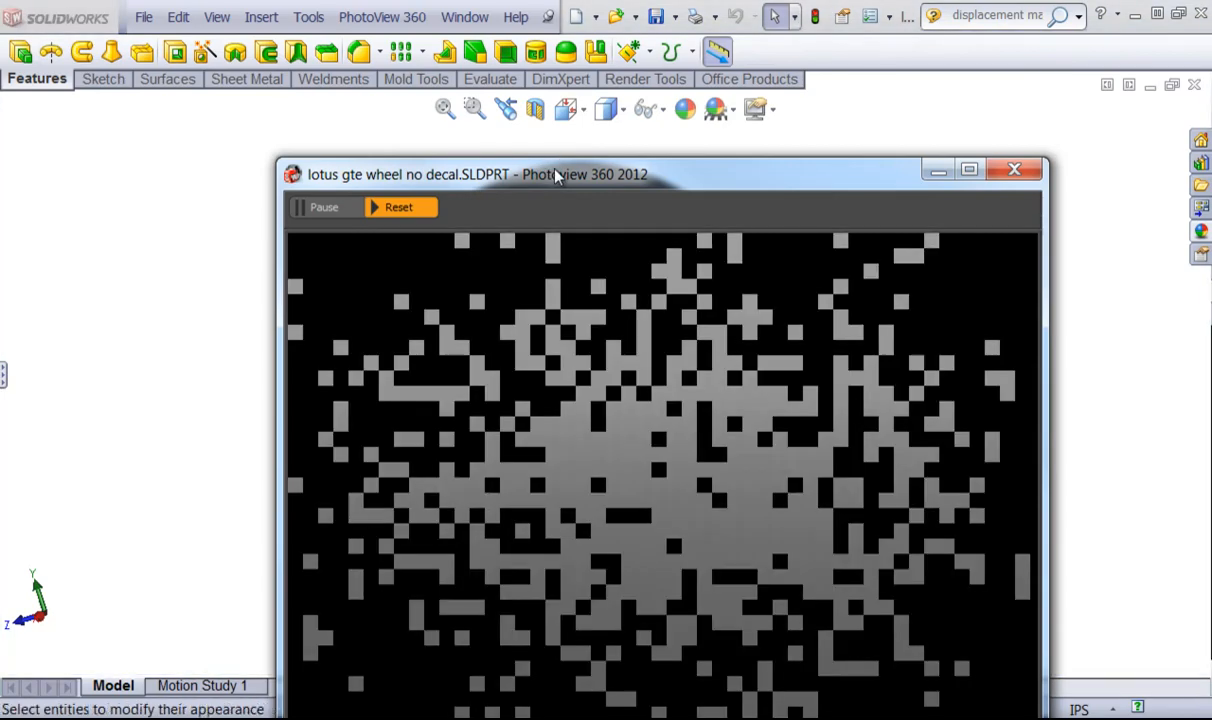
left_click_drag(557, 176, 294, 83)
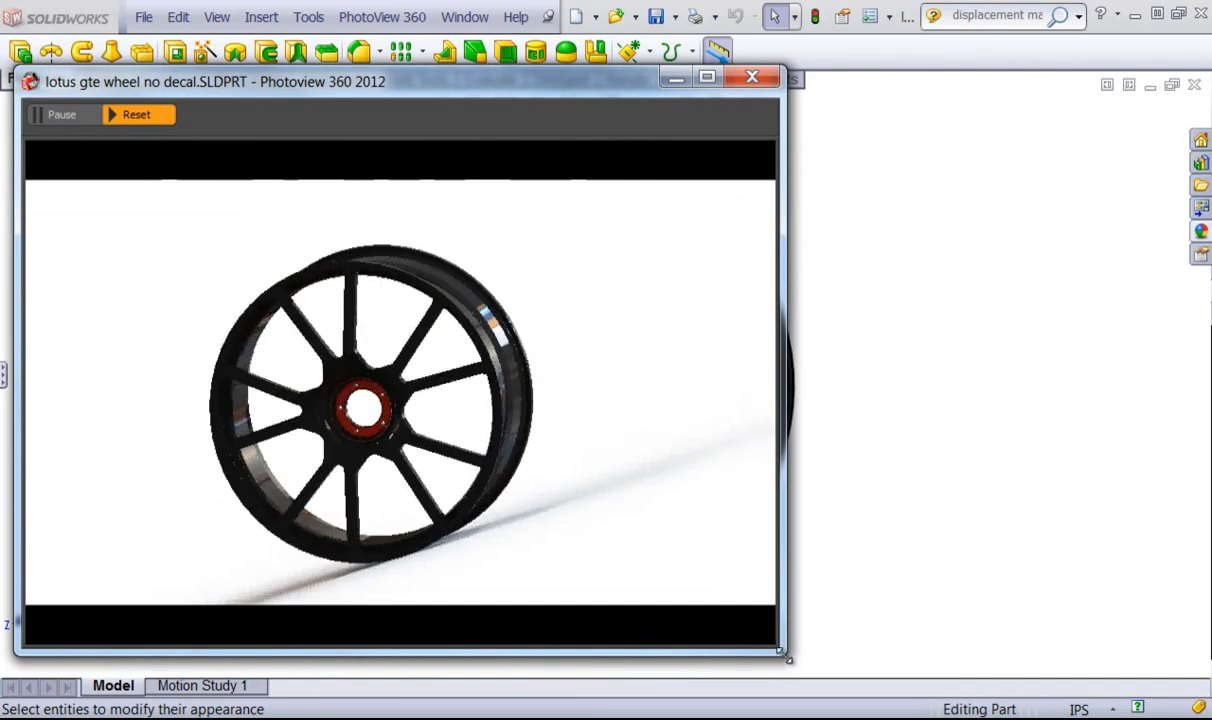
left_click_drag(787, 657, 406, 392)
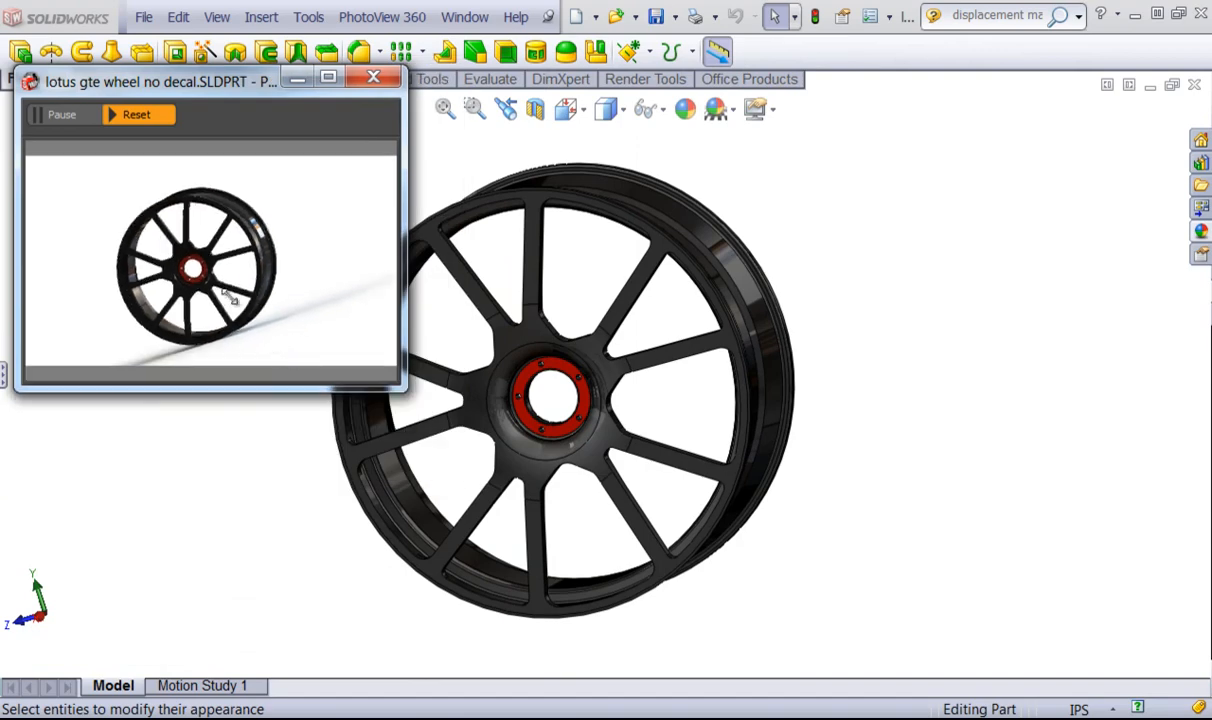
left_click_drag(225, 84, 1028, 410)
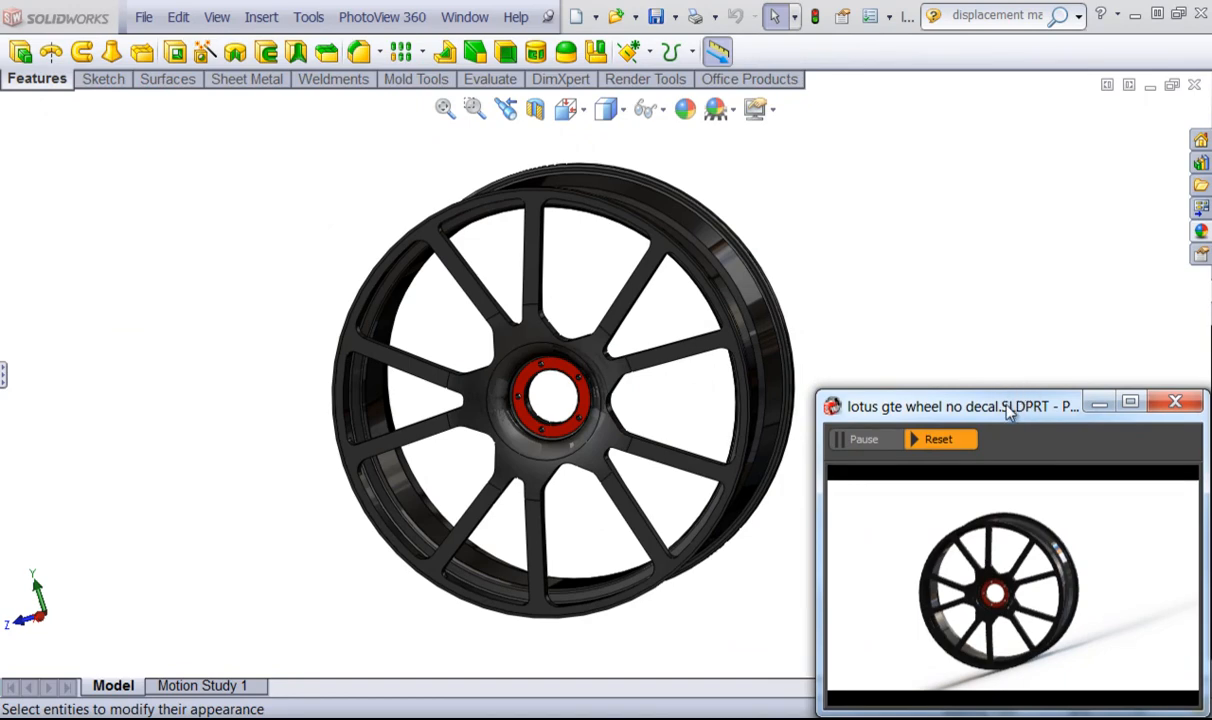
left_click_drag(1006, 405, 180, 27)
left_click_drag(407, 331, 1113, 648)
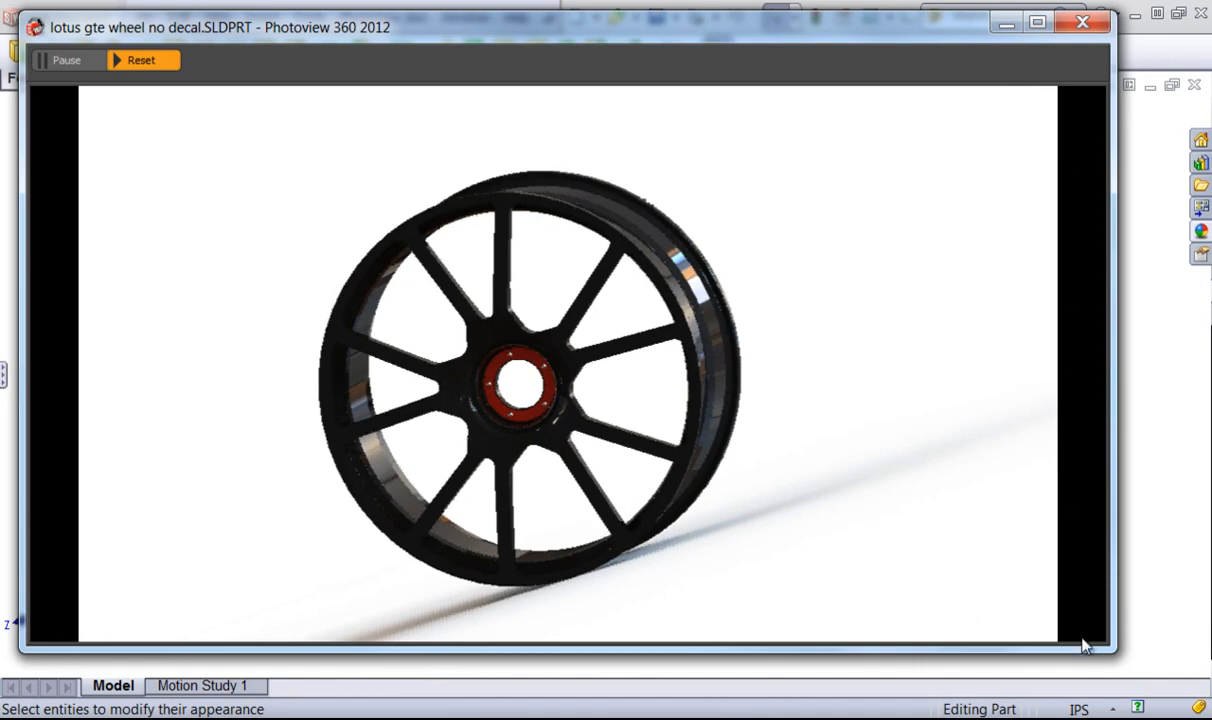
left_click_drag(1113, 651, 141, 310)
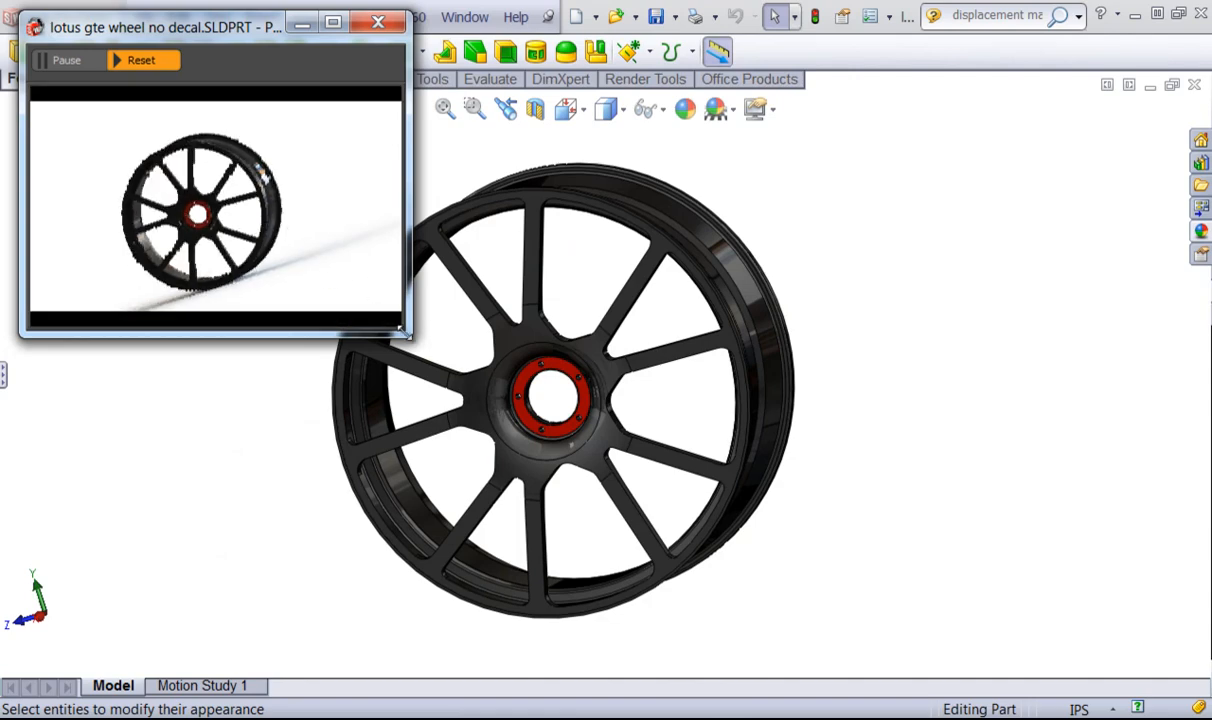
left_click_drag(190, 27, 987, 366)
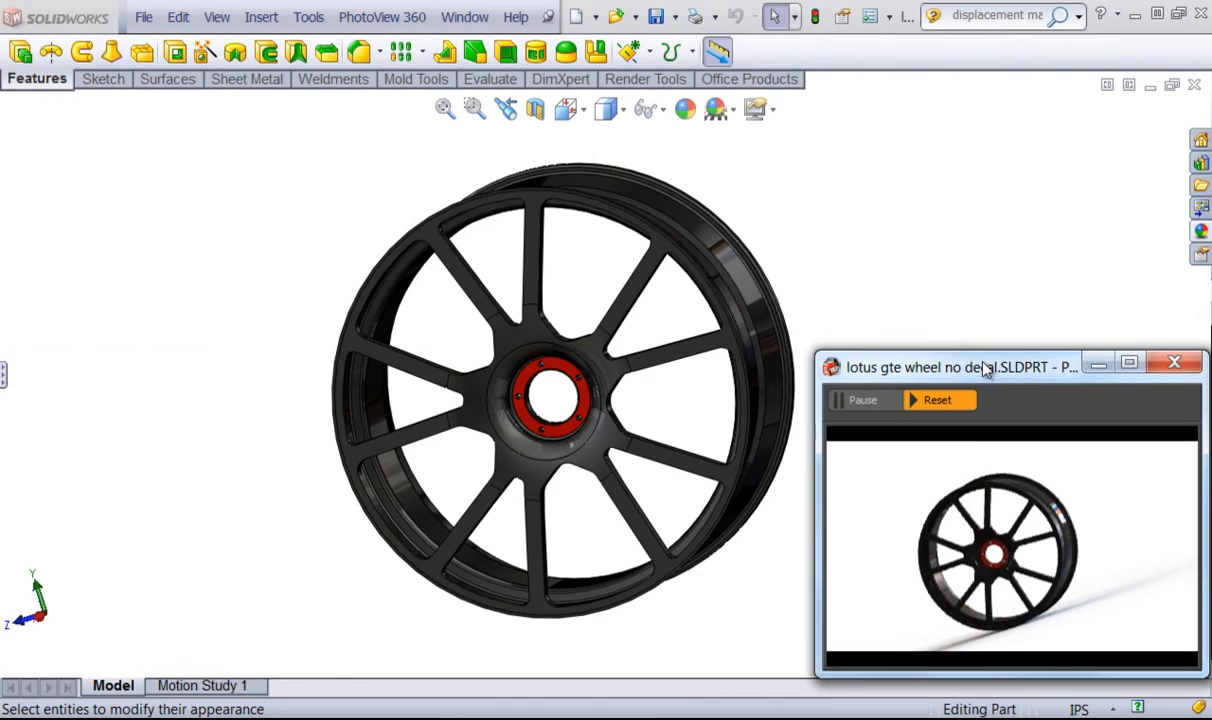
Apply a light car paint appearance to the entire wheel body, keeping the preview window clear of the appearance library
left_click(1201, 231)
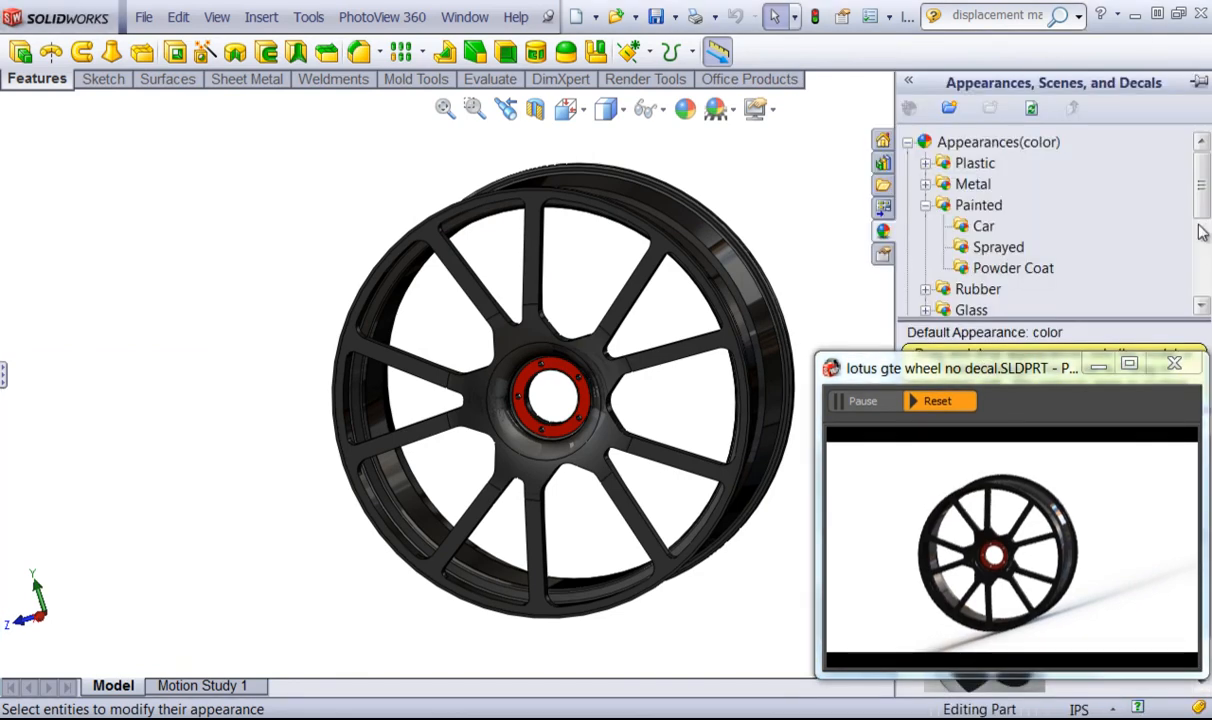
left_click_drag(990, 372, 169, 118)
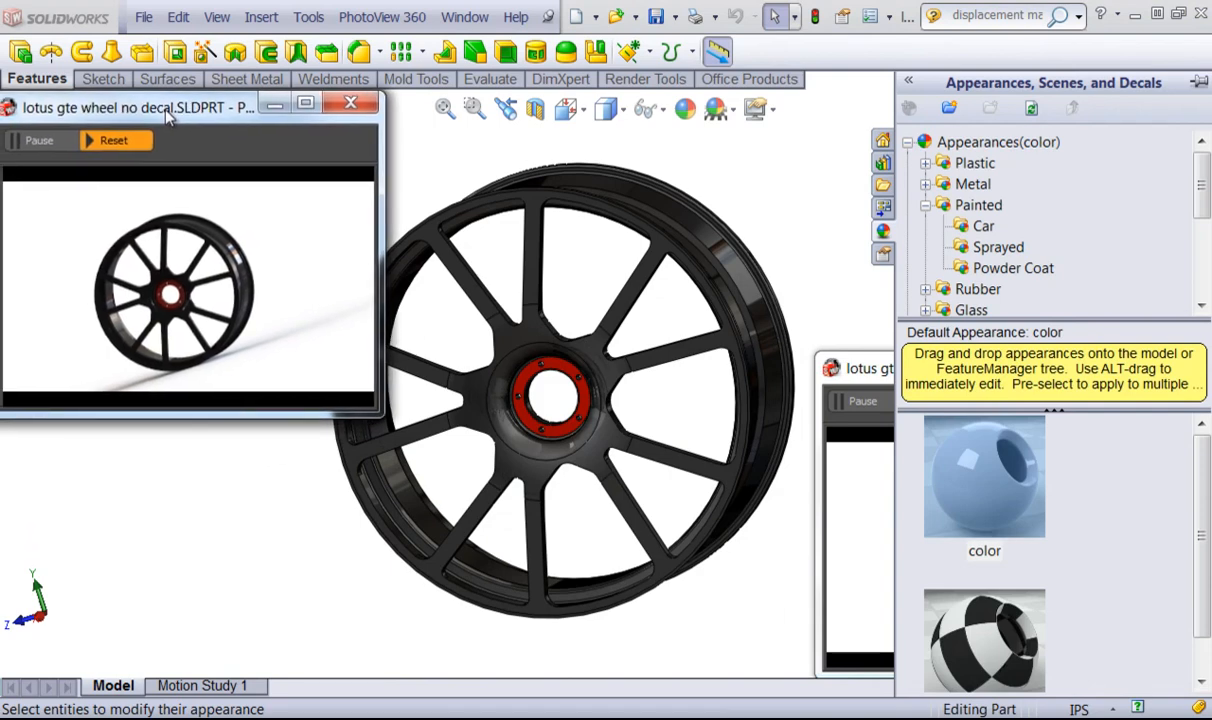
left_click(983, 227)
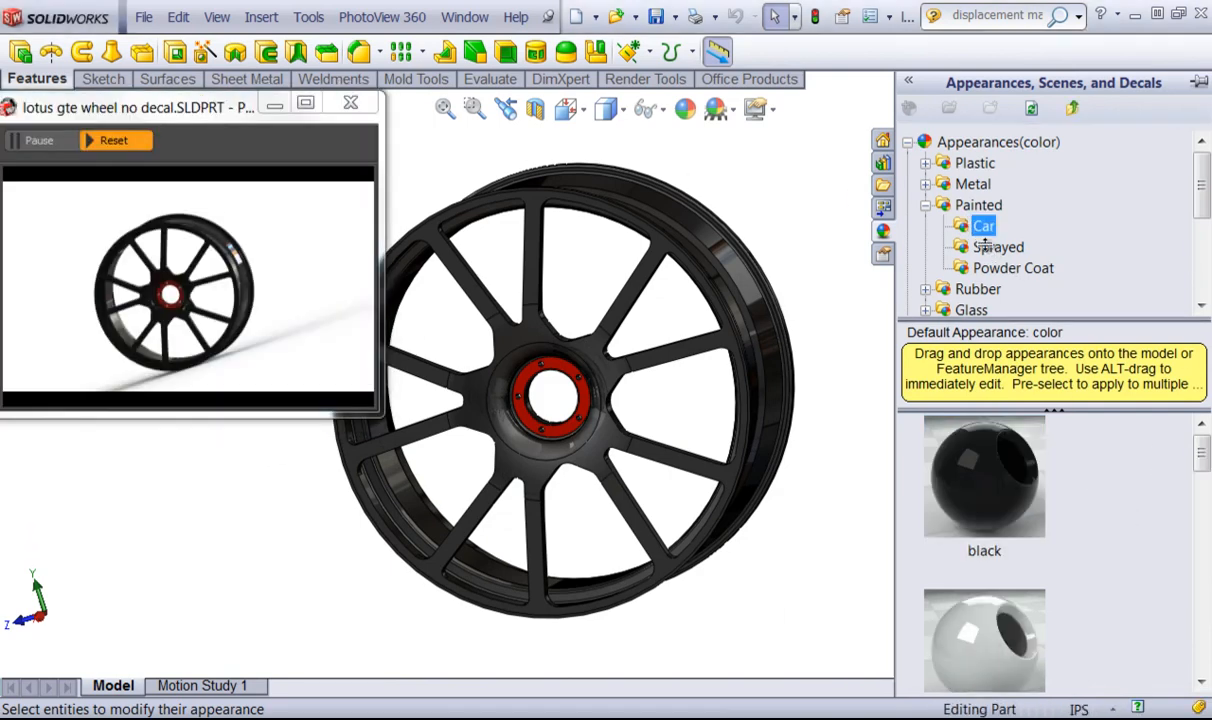
scroll(1116, 537, "down", 3)
mouse_move(975, 400)
left_mouse_down()
mouse_move(785, 336)
mouse_move(704, 255)
left_mouse_up()
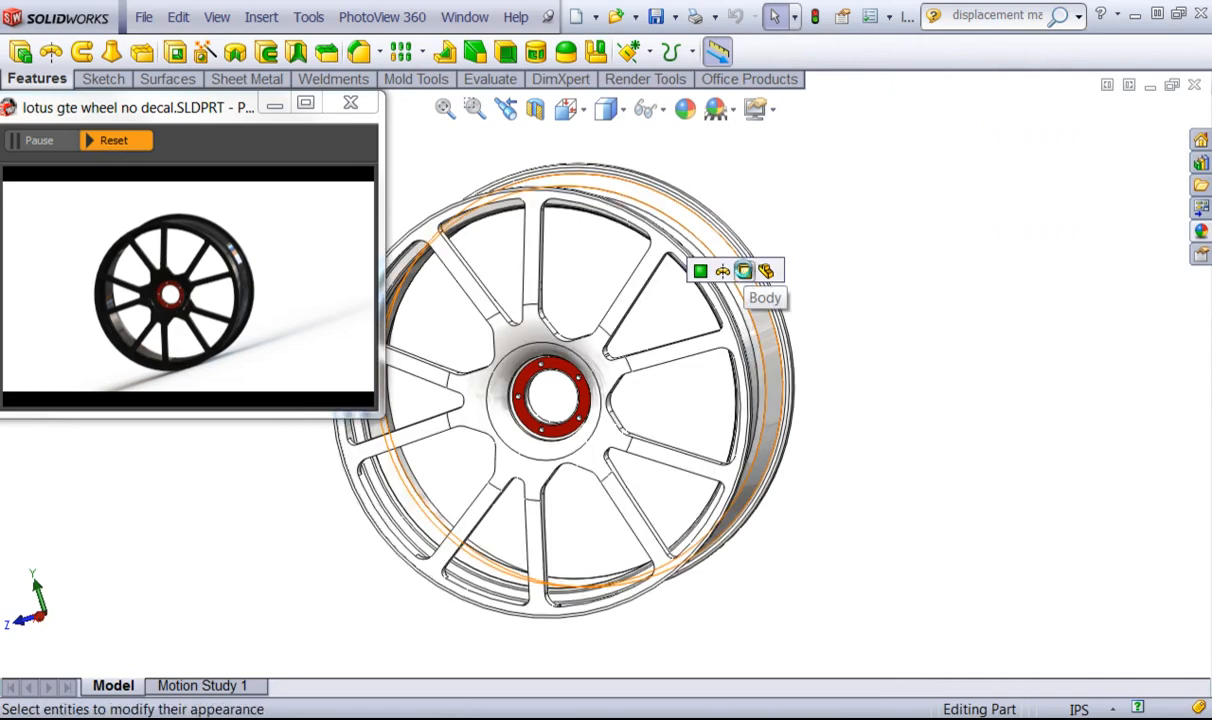
left_click(744, 271)
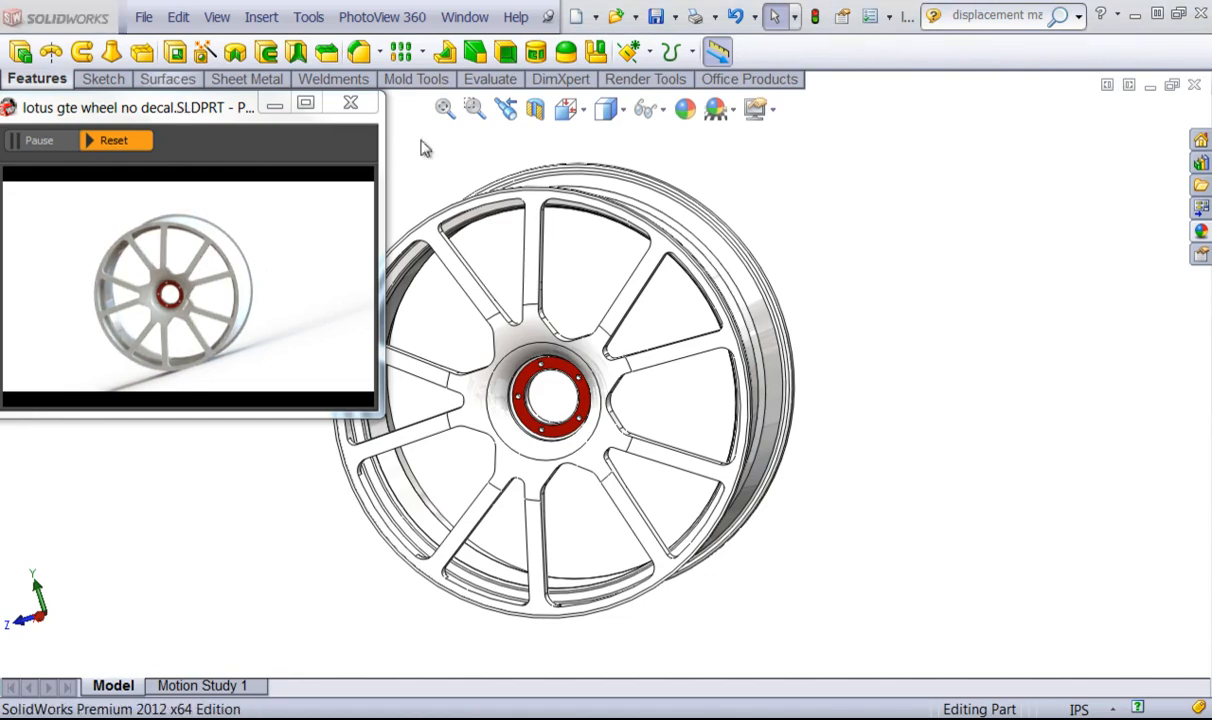
Review the PhotoView 360 output image and render quality options, keeping the preview render quality at Good
left_click_drag(188, 108, 1005, 94)
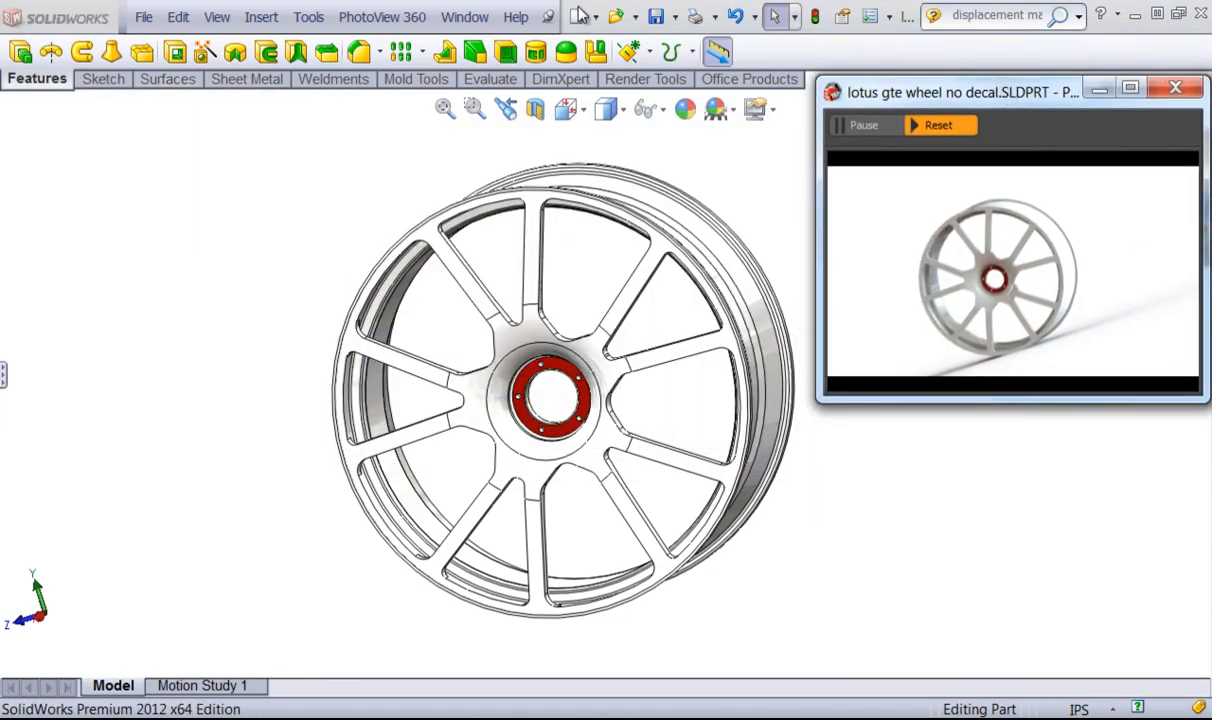
left_click(377, 19)
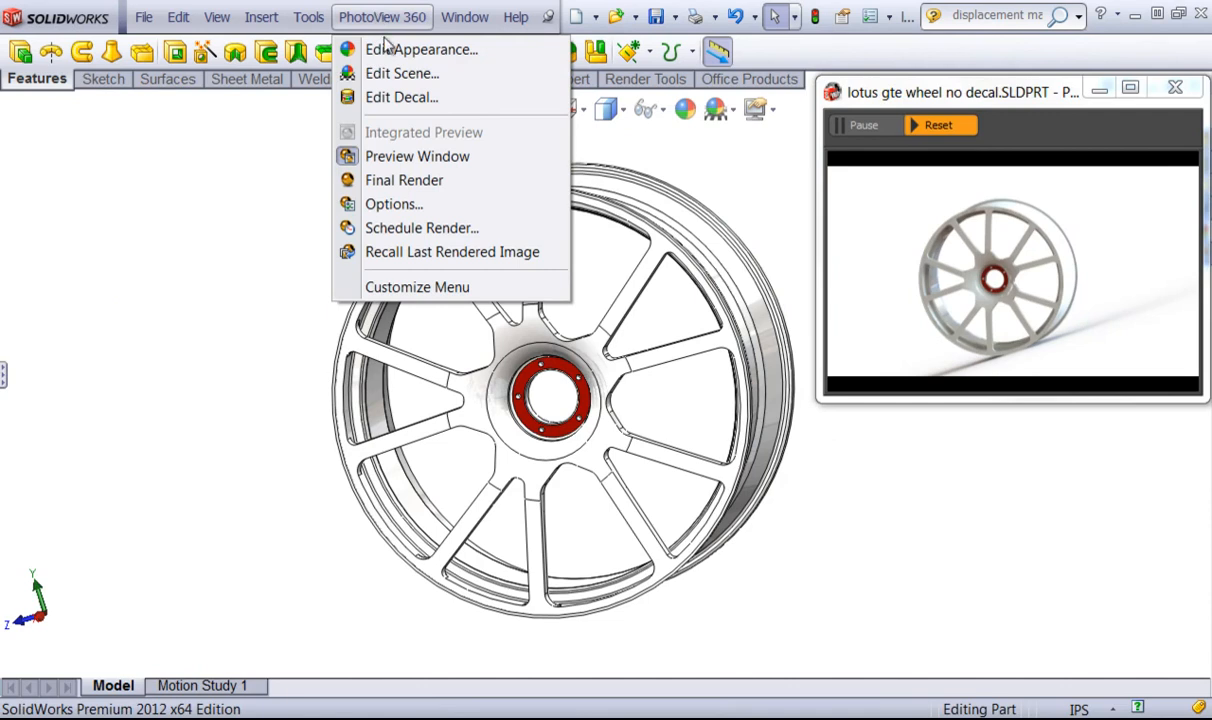
left_click(398, 204)
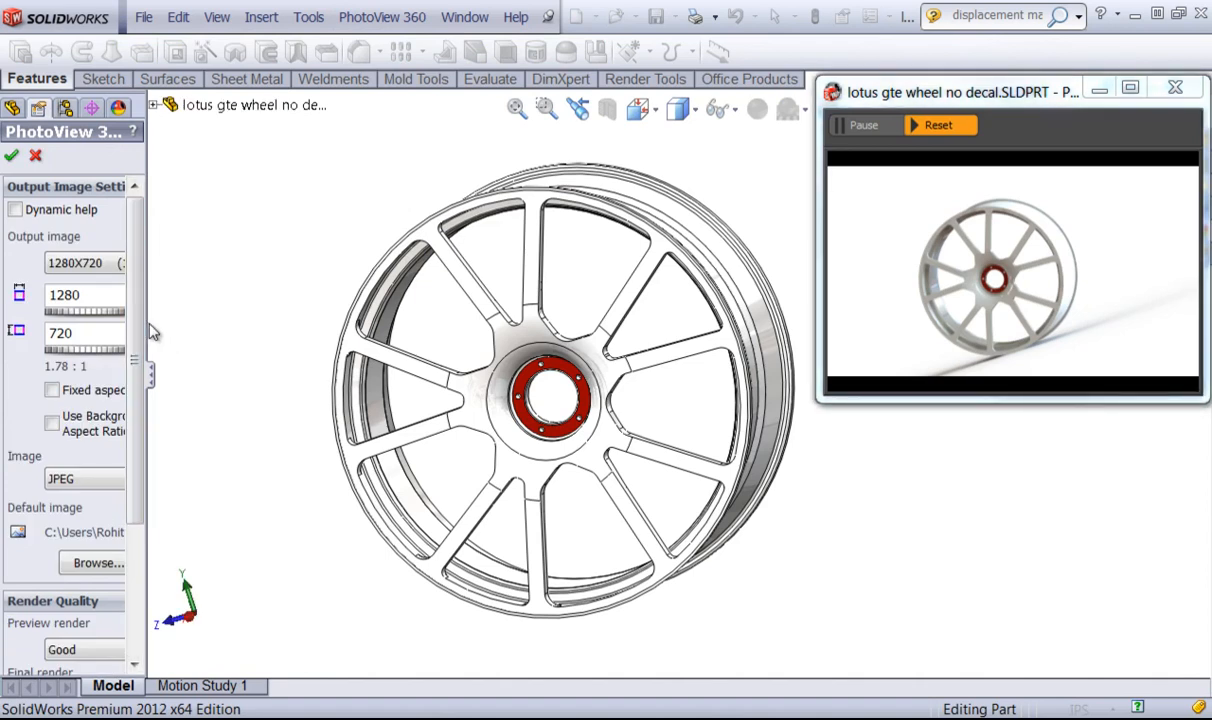
left_click_drag(146, 325, 280, 490)
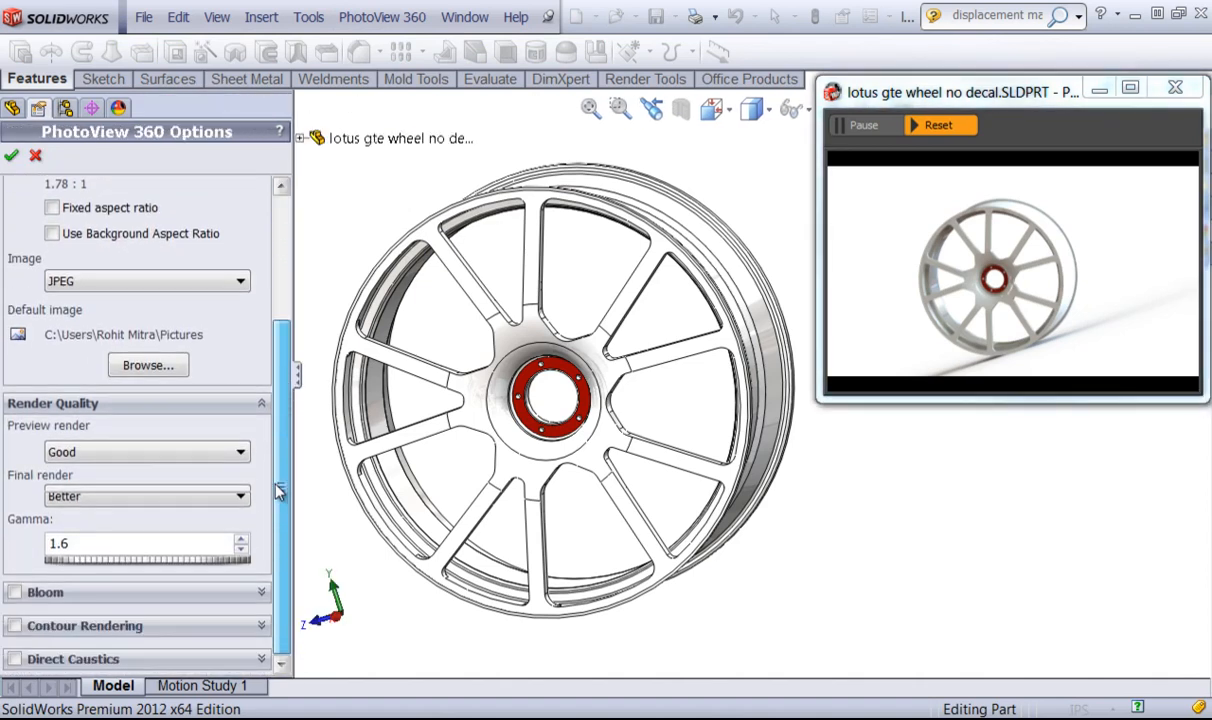
left_click(75, 452)
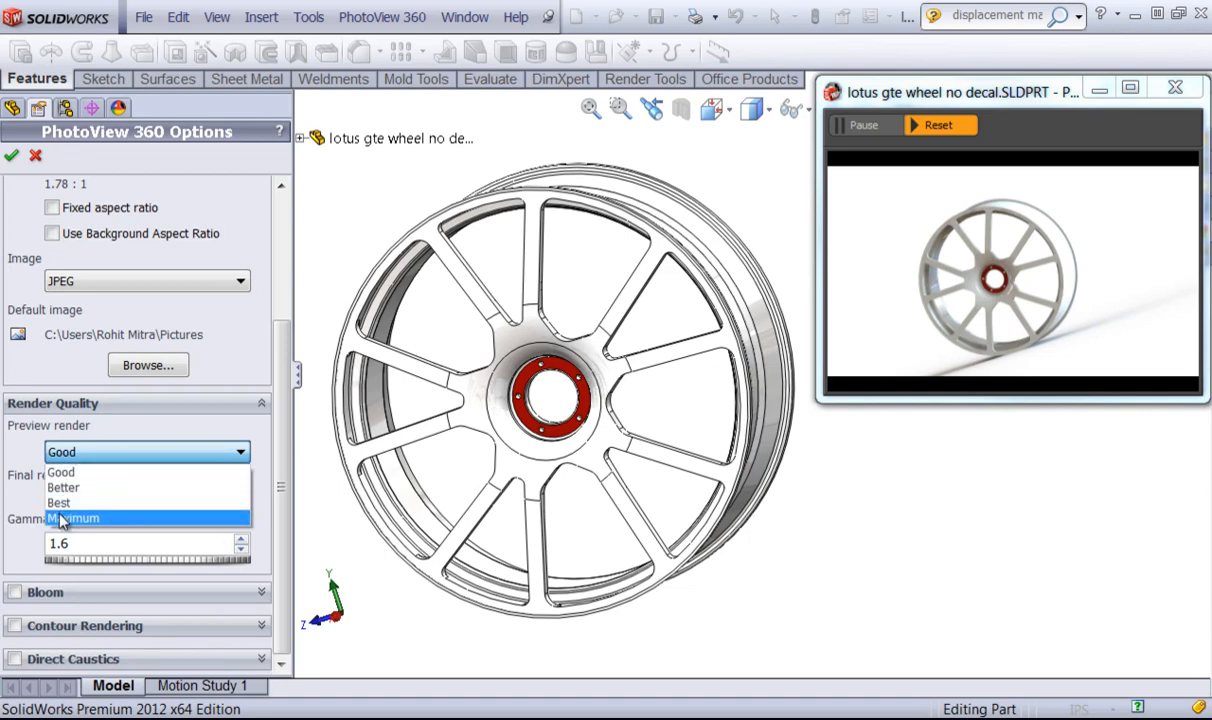
left_click(73, 474)
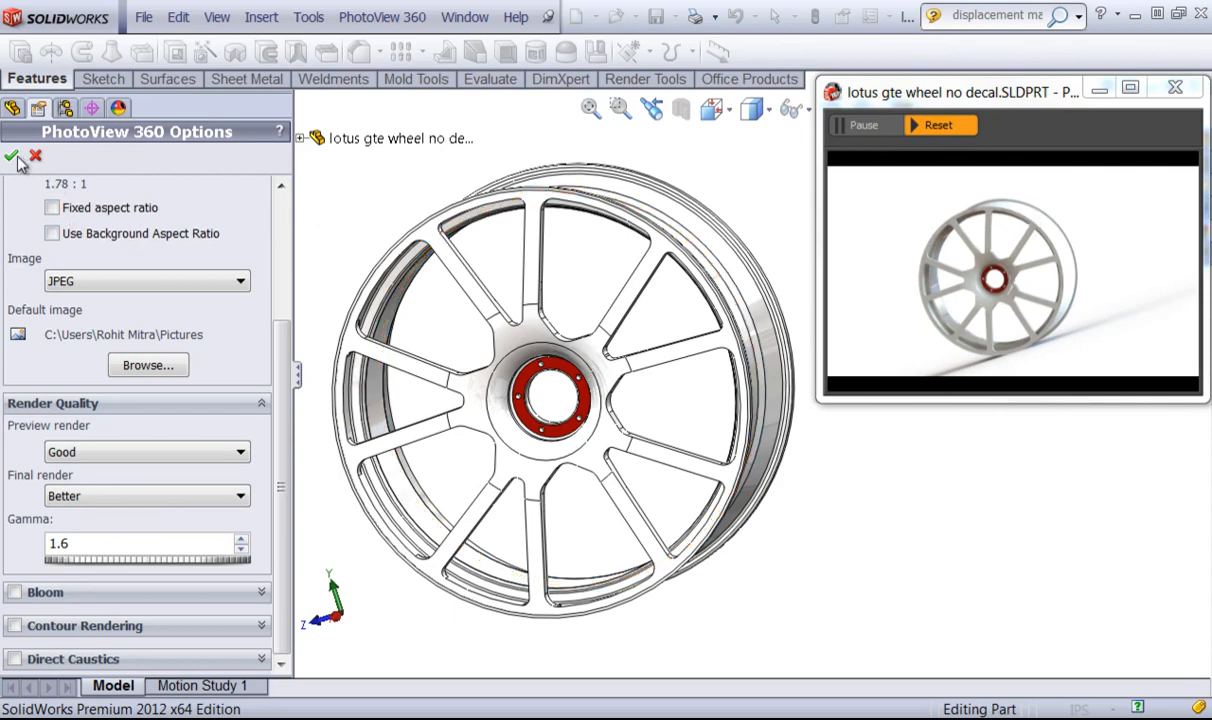
left_click(90, 452)
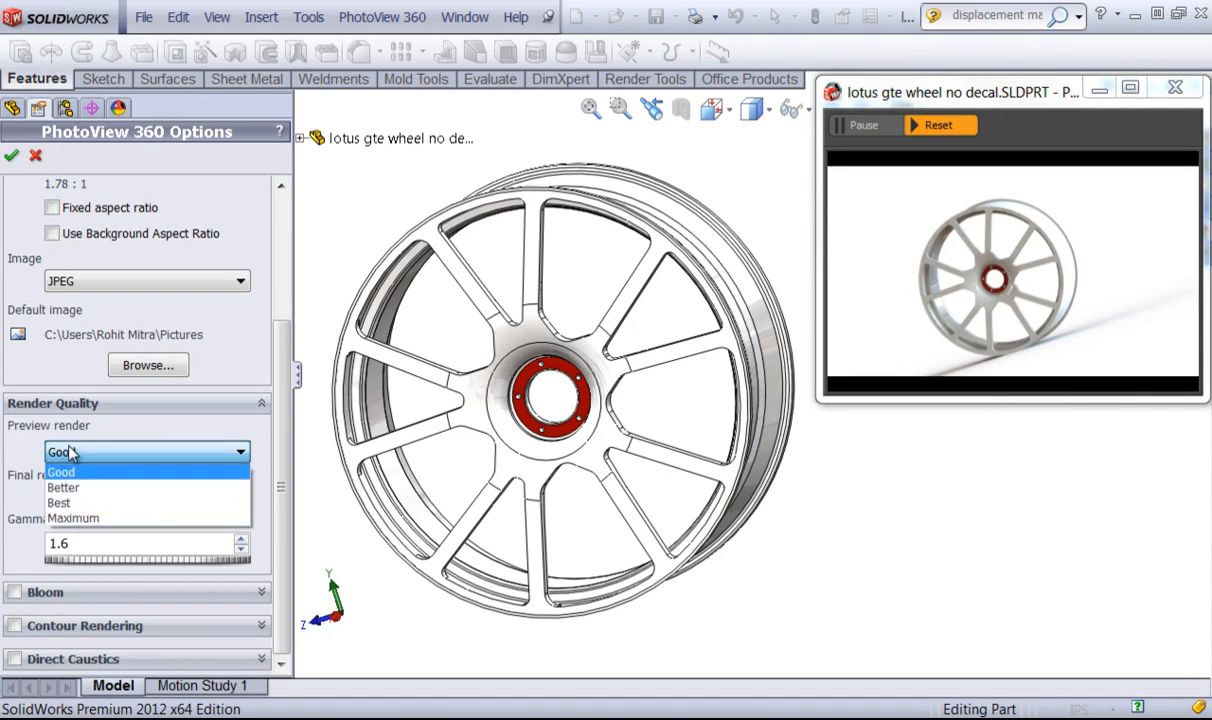
left_click(73, 452)
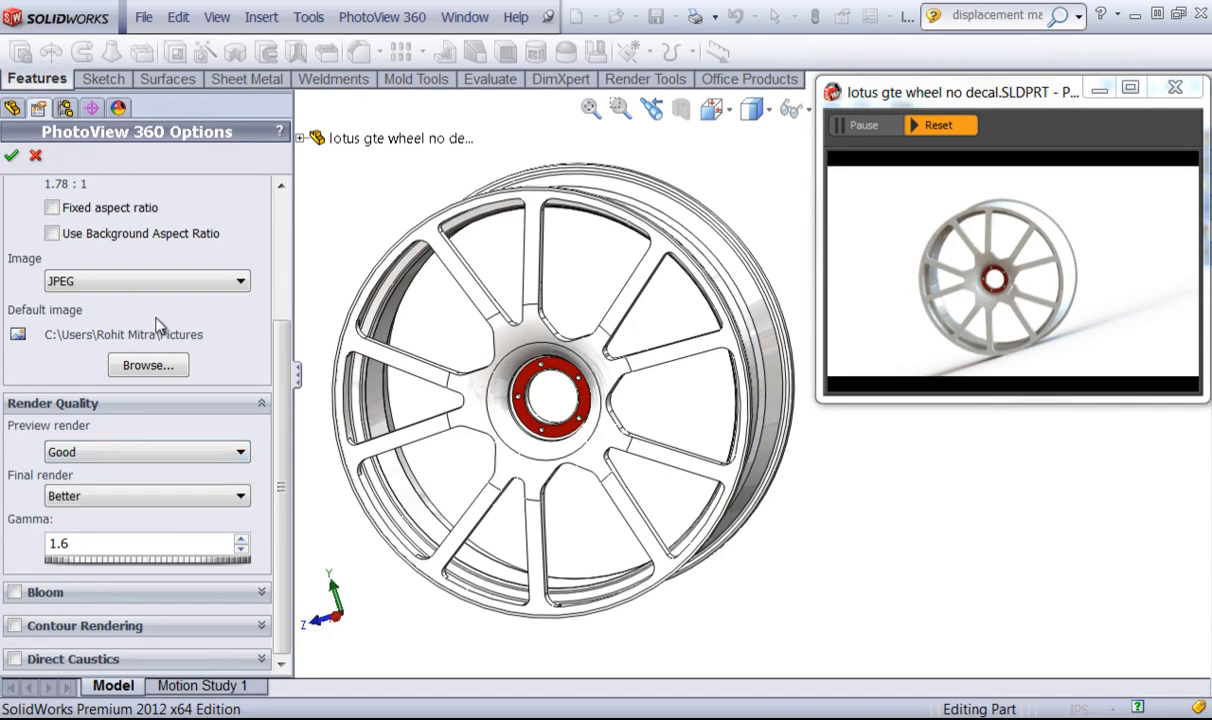
scroll(220, 273, "up", 3)
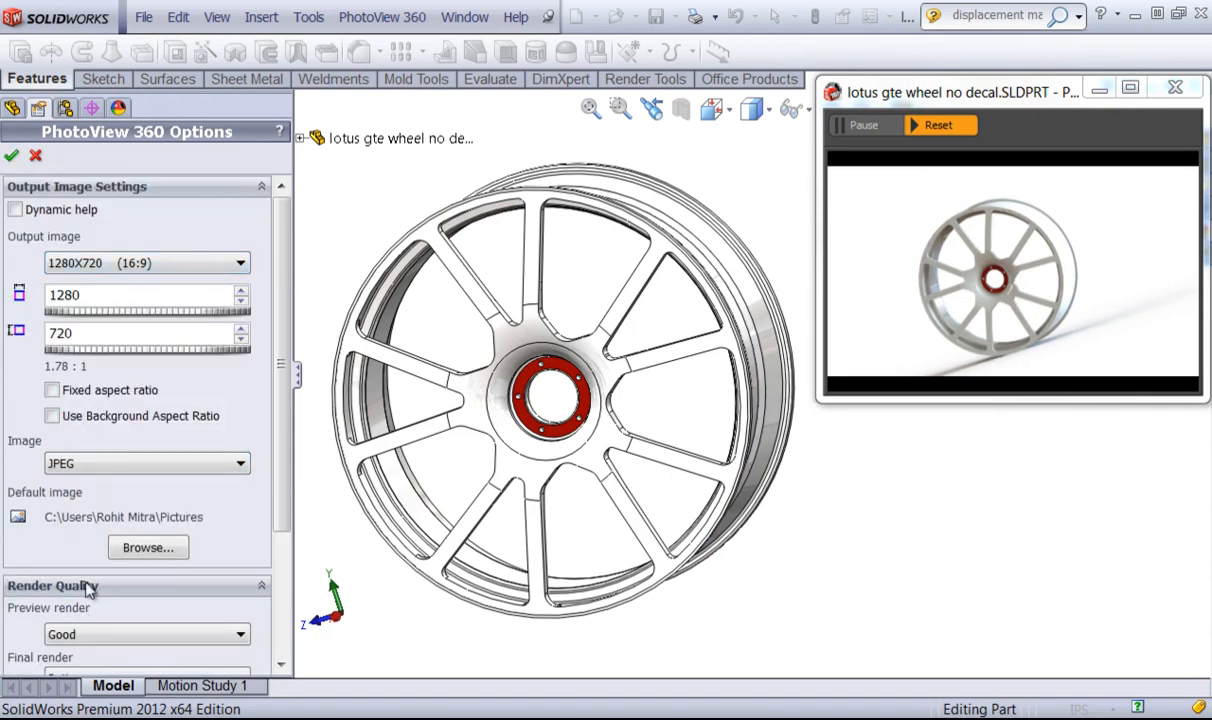
left_click(13, 155)
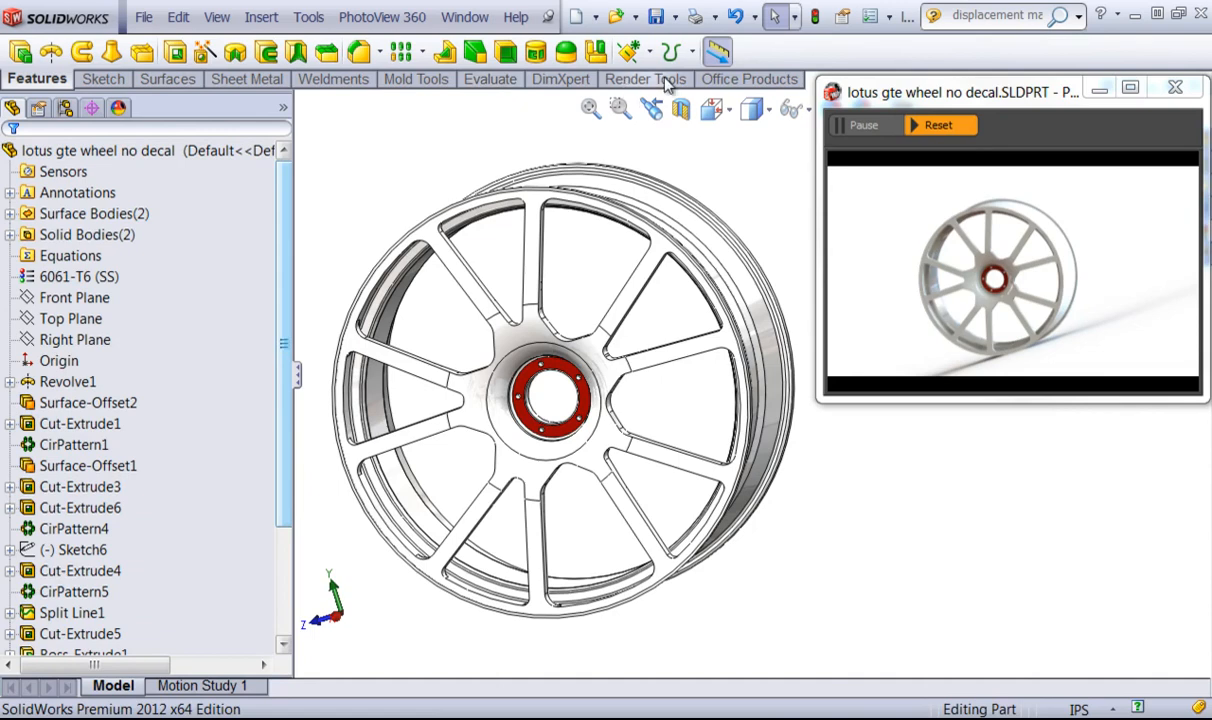
Close the separate preview window and turn on the Integrated Preview in the graphics area
left_click(632, 79)
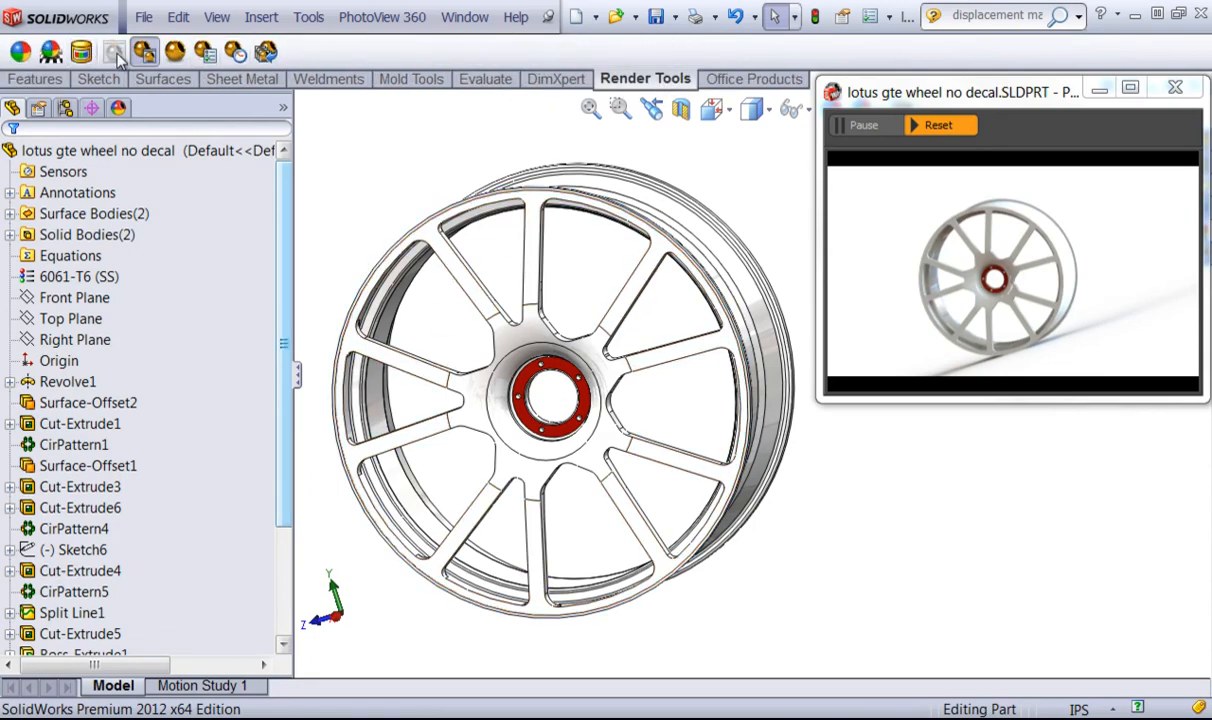
left_click(1175, 88)
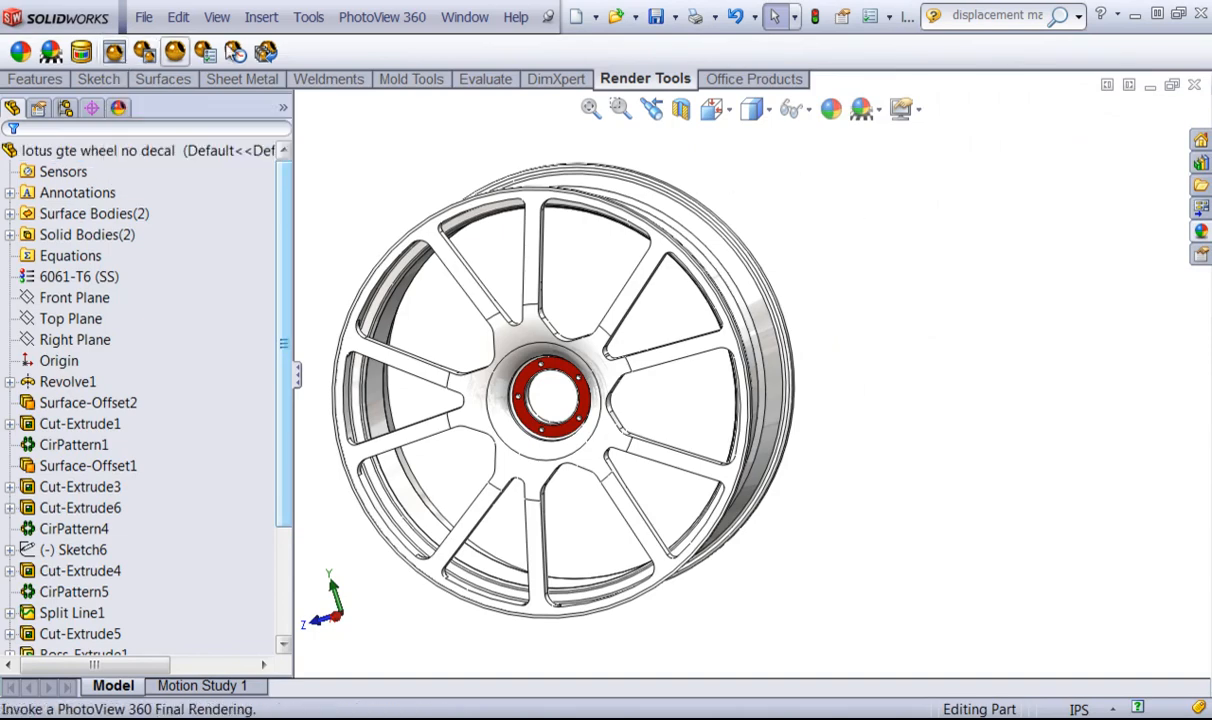
left_click(379, 16)
left_click(115, 52)
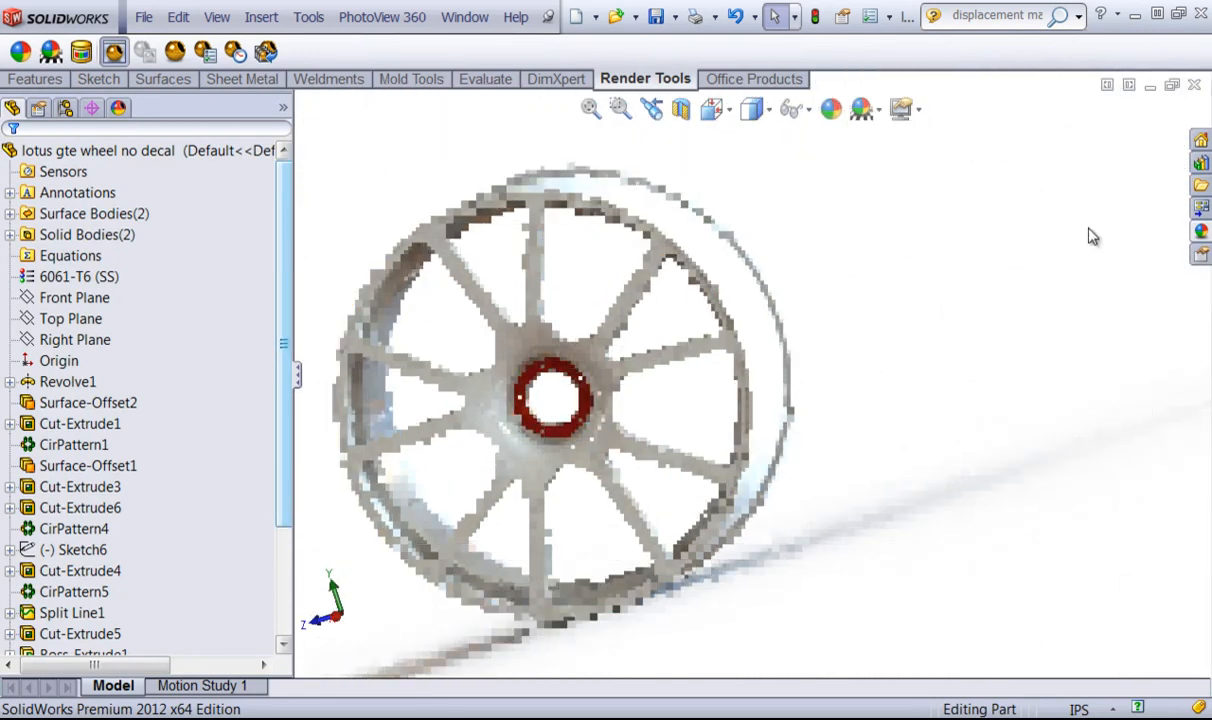
Apply a blue car paint appearance to the entire wheel body
left_click(1201, 231)
scroll(1004, 527, "down", 5)
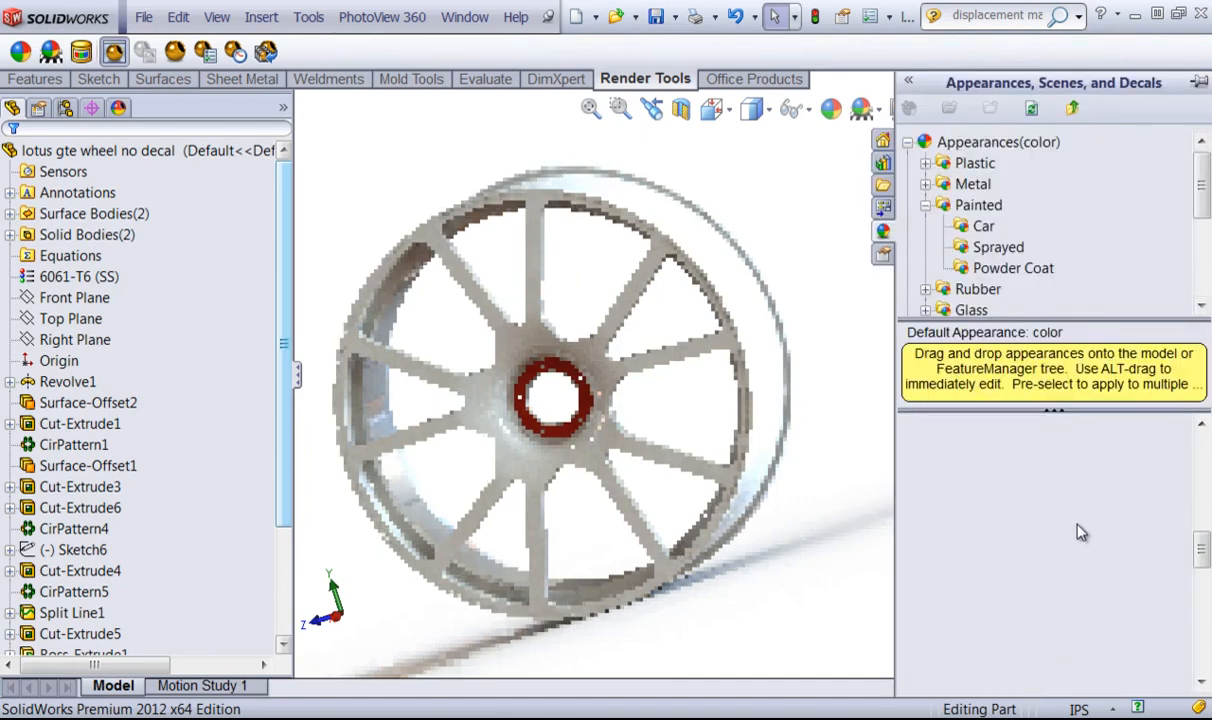
left_click_drag(970, 645, 762, 362)
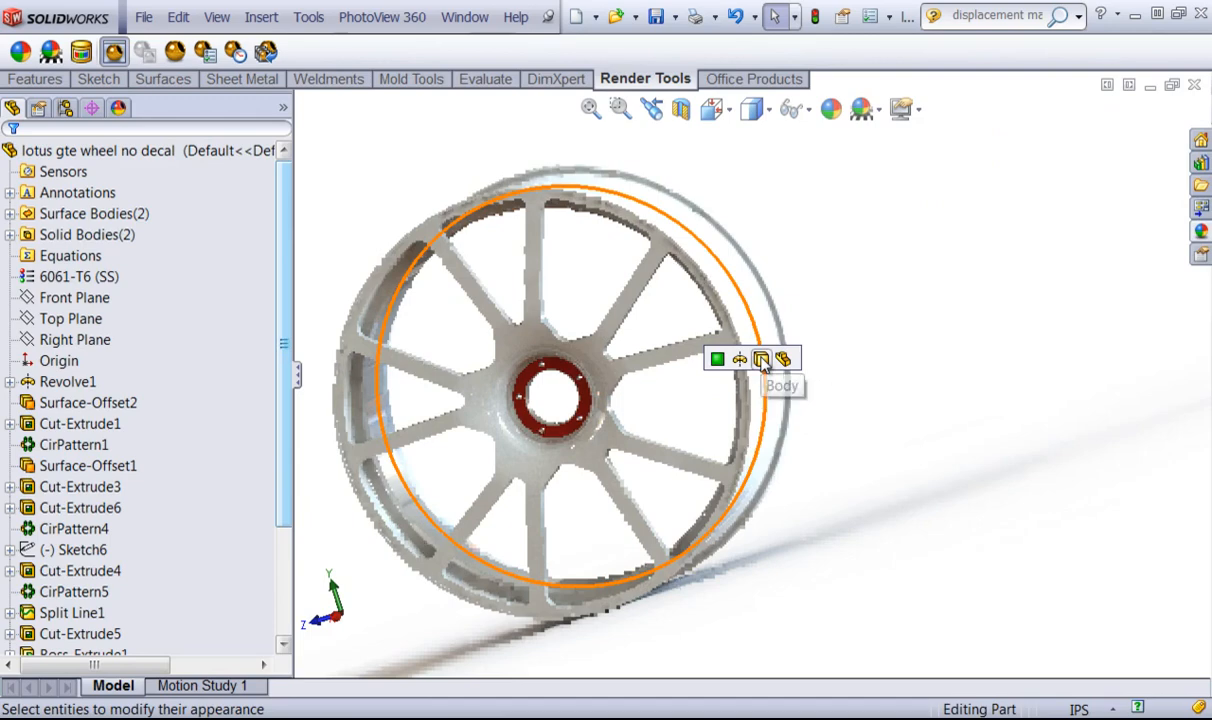
left_click(762, 360)
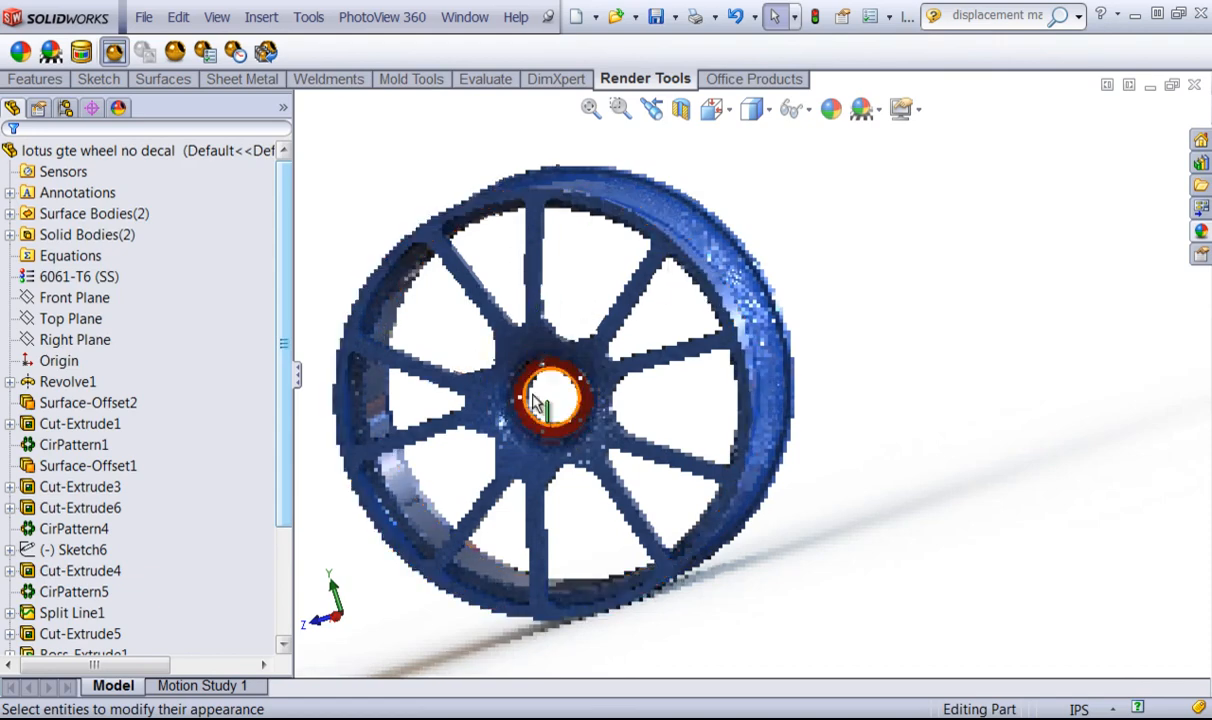
Split the graphics area into two side-by-side viewports with the front and right views
middle_click_drag(545, 378, 733, 118)
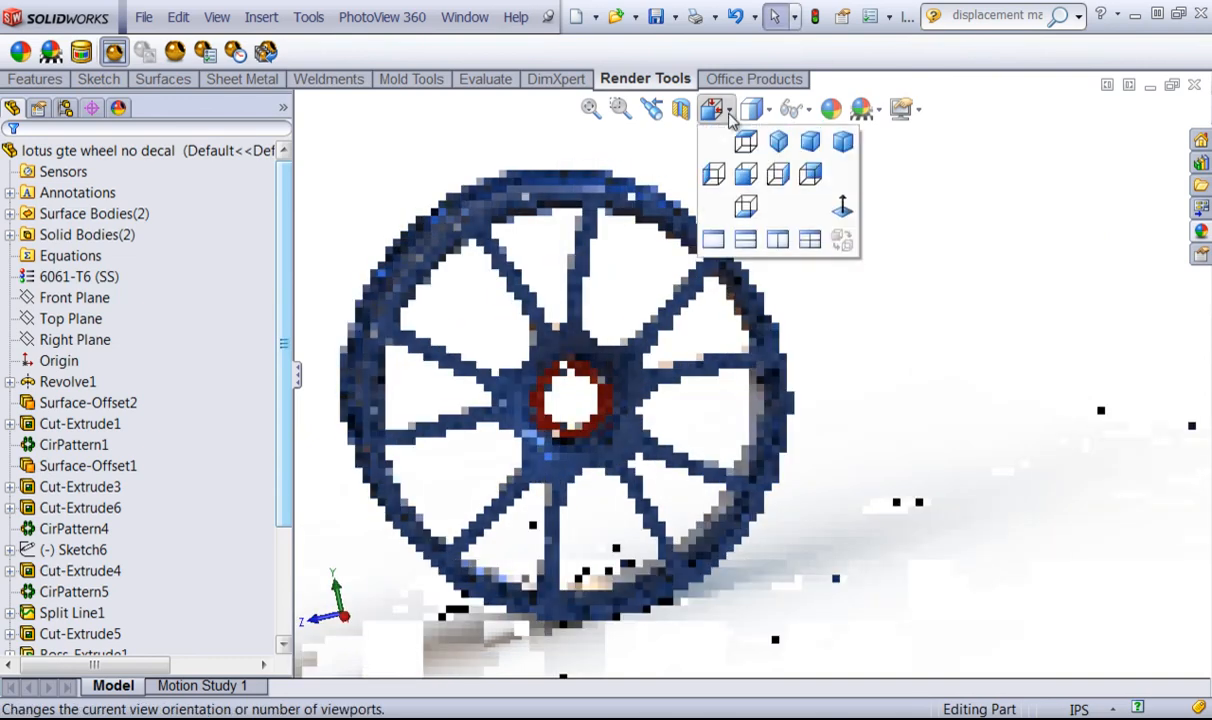
left_click(777, 240)
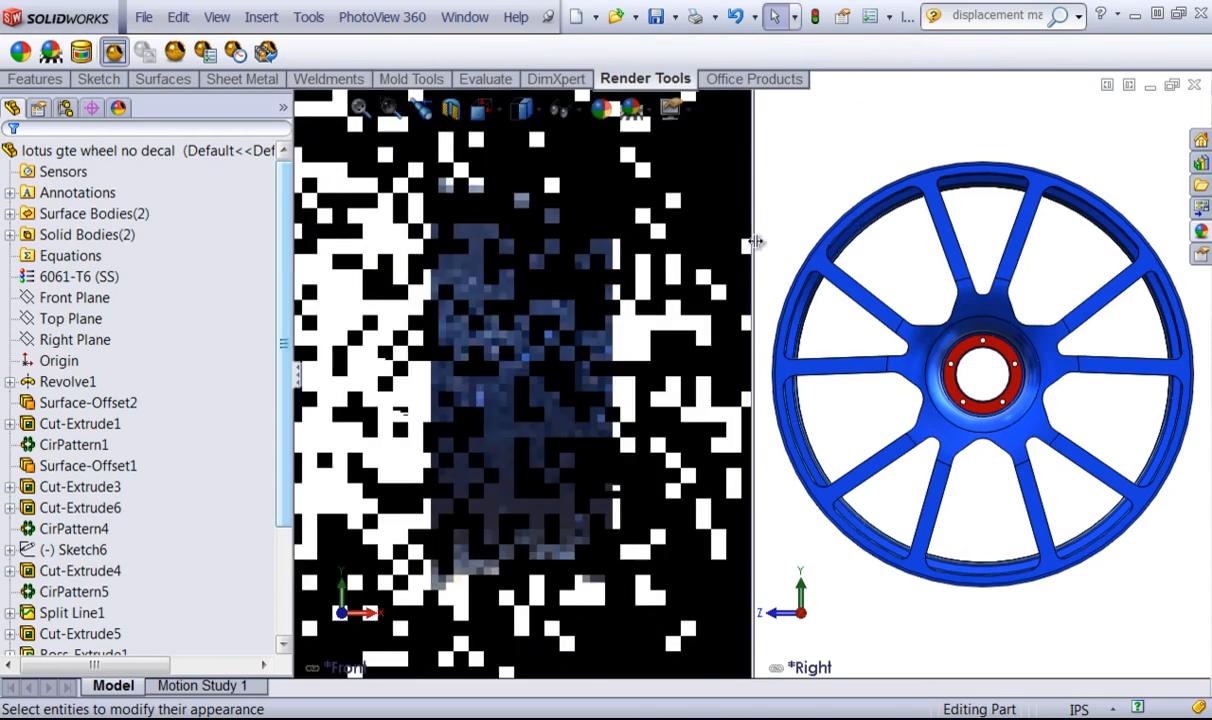
mouse_move(896, 237)
middle_mouse_down("ctrl")
mouse_move(893, 258)
mouse_move(914, 238)
middle_mouse_up("ctrl")
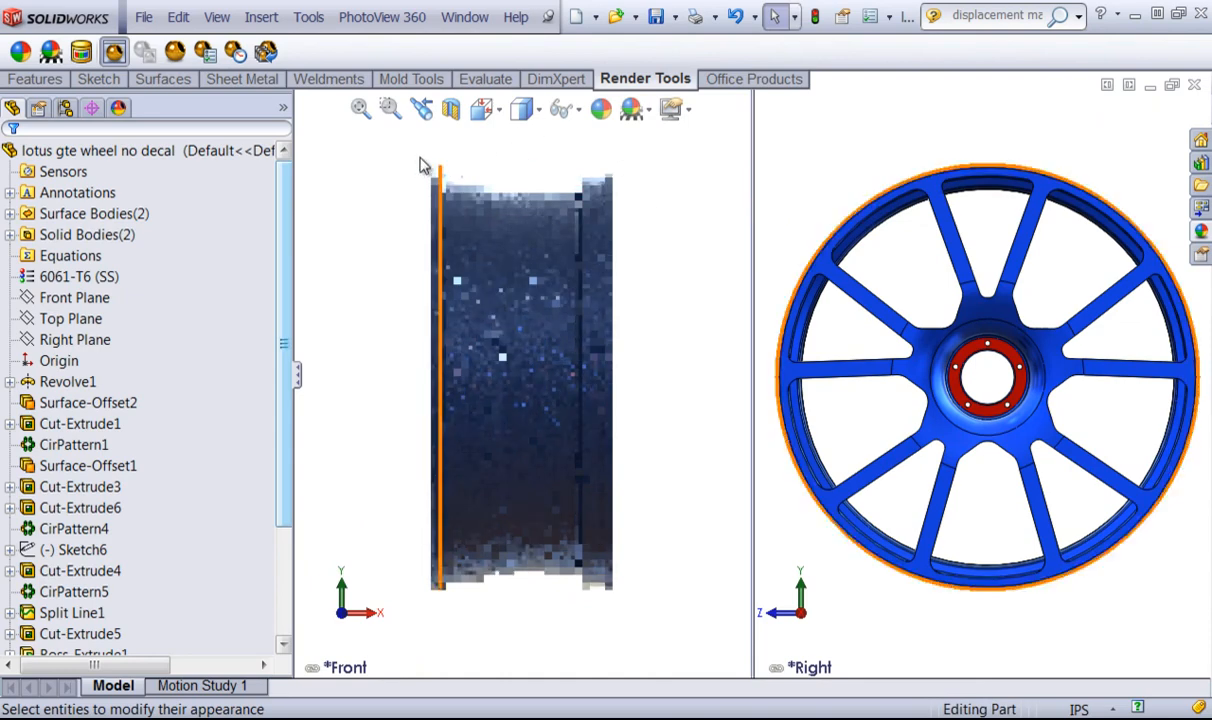
Switch the front viewport from the rendered preview to the Shaded With Edges display style
left_click(538, 112)
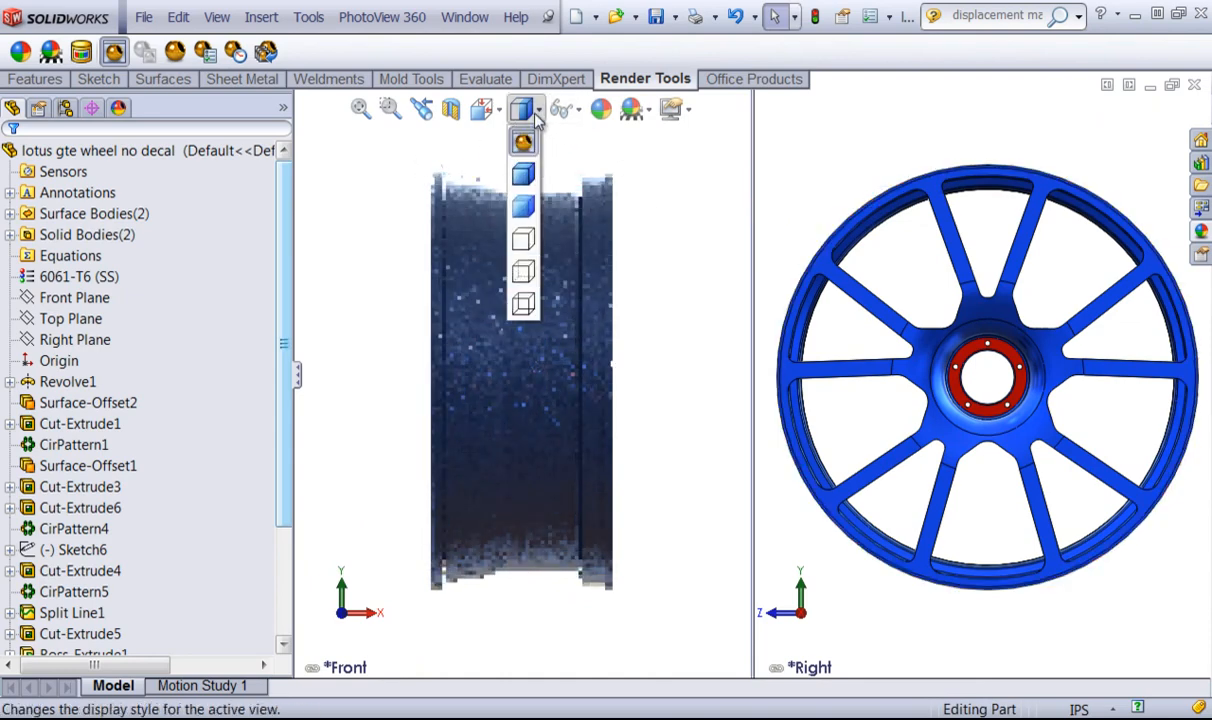
left_click(526, 174)
mouse_move(494, 161)
middle_mouse_down("ctrl")
mouse_move(590, 167)
mouse_move(507, 159)
middle_mouse_up("ctrl")
mouse_move(389, 351)
middle_mouse_down("ctrl")
mouse_move(423, 348)
mouse_move(382, 341)
middle_mouse_up("ctrl")
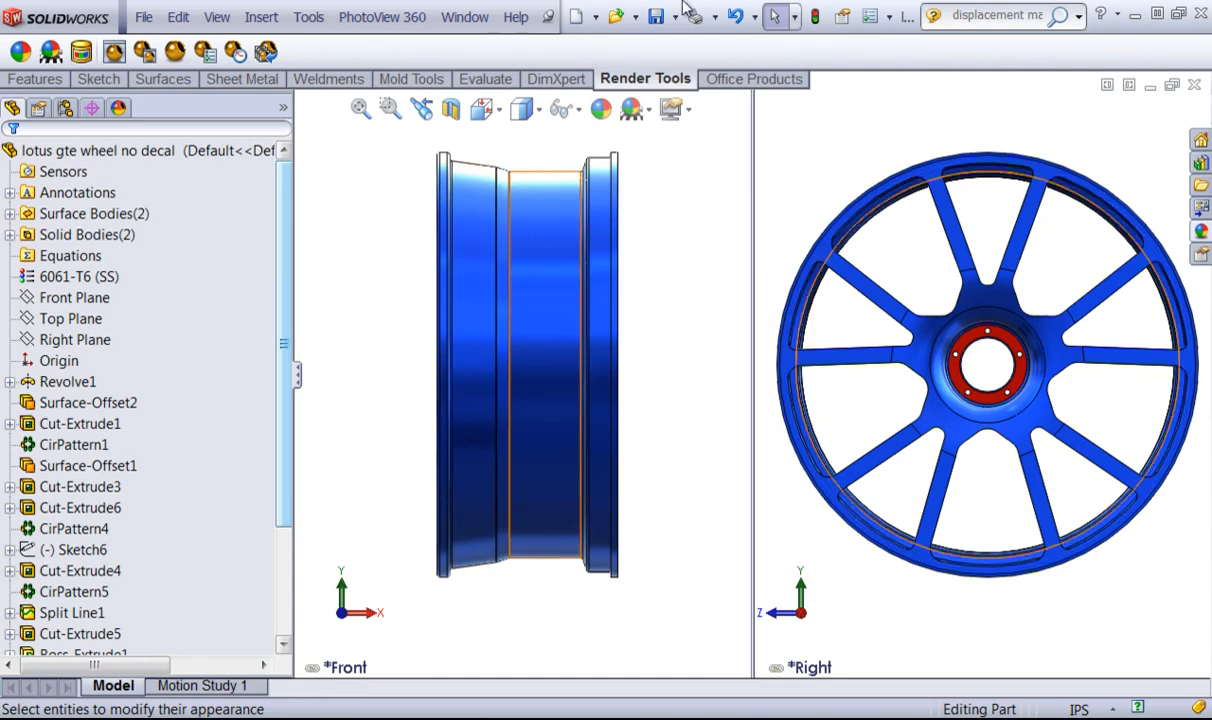
Reorient the front viewport to an angled 3D view of the wheel, leaving the right view beside it
left_click(540, 110)
left_click(483, 108)
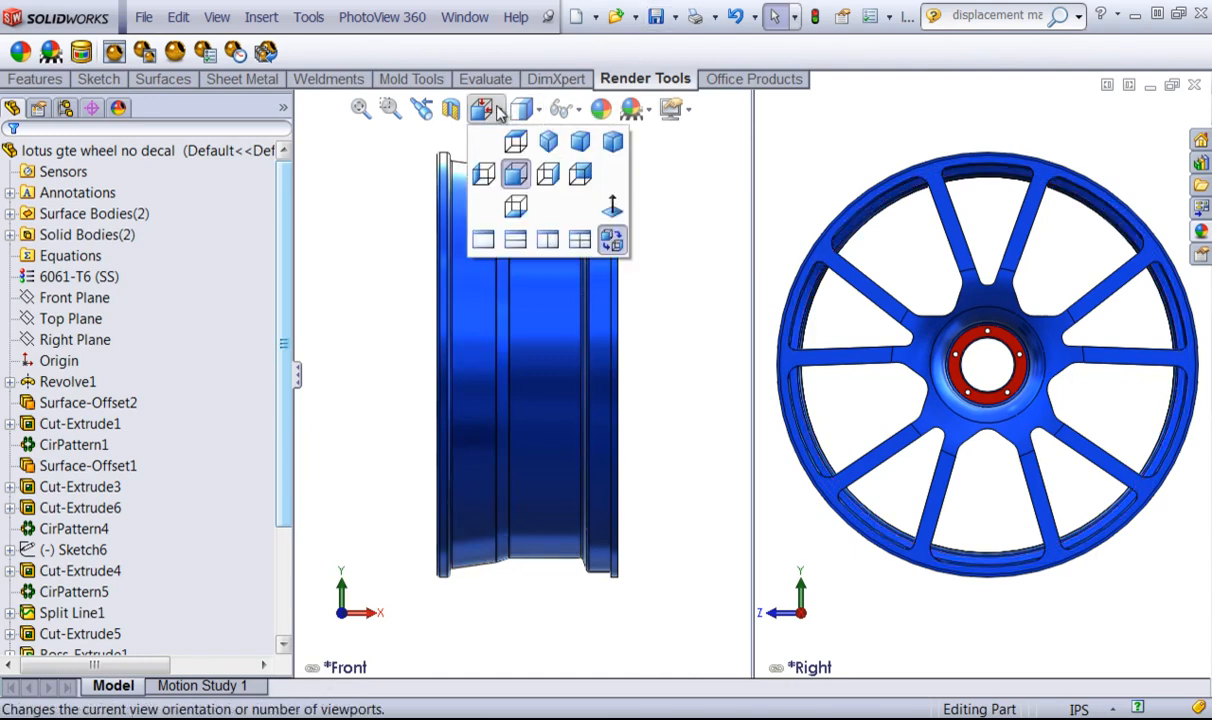
left_click(609, 145)
middle_click_drag(644, 344, 698, 276)
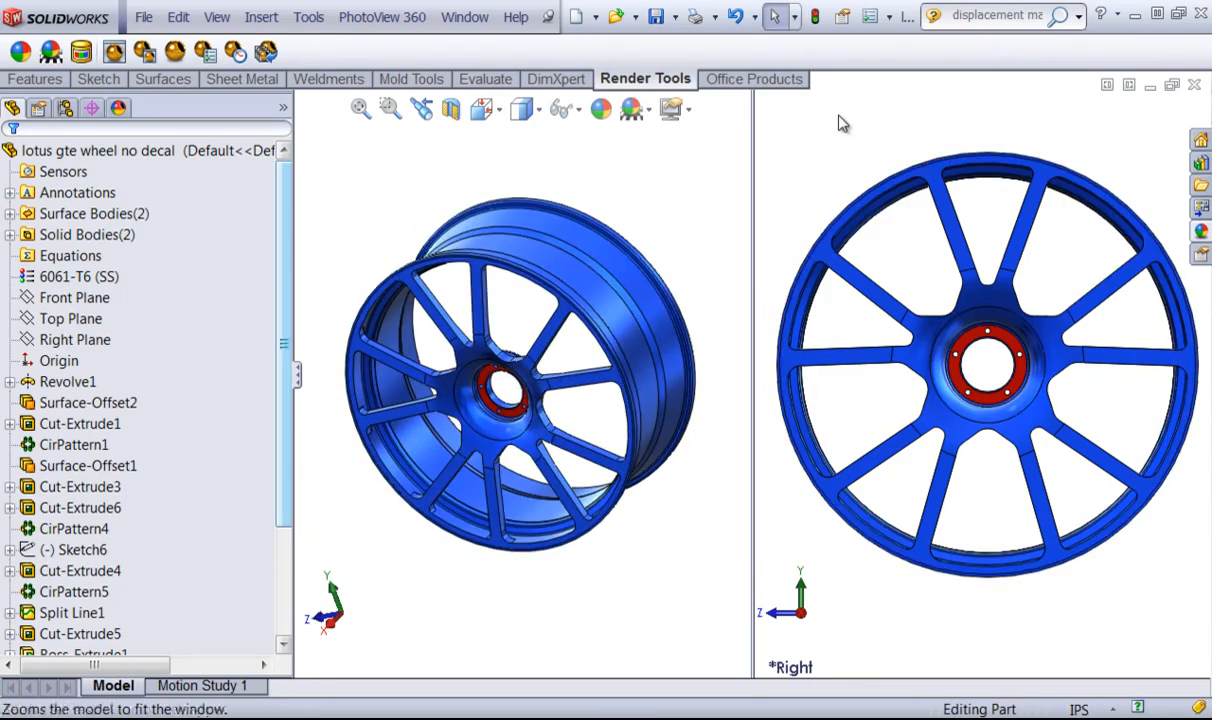
Fit the wheel in the right-view viewport, and show that viewport as an integrated render preview in the dimetric orientation
left_click(822, 113)
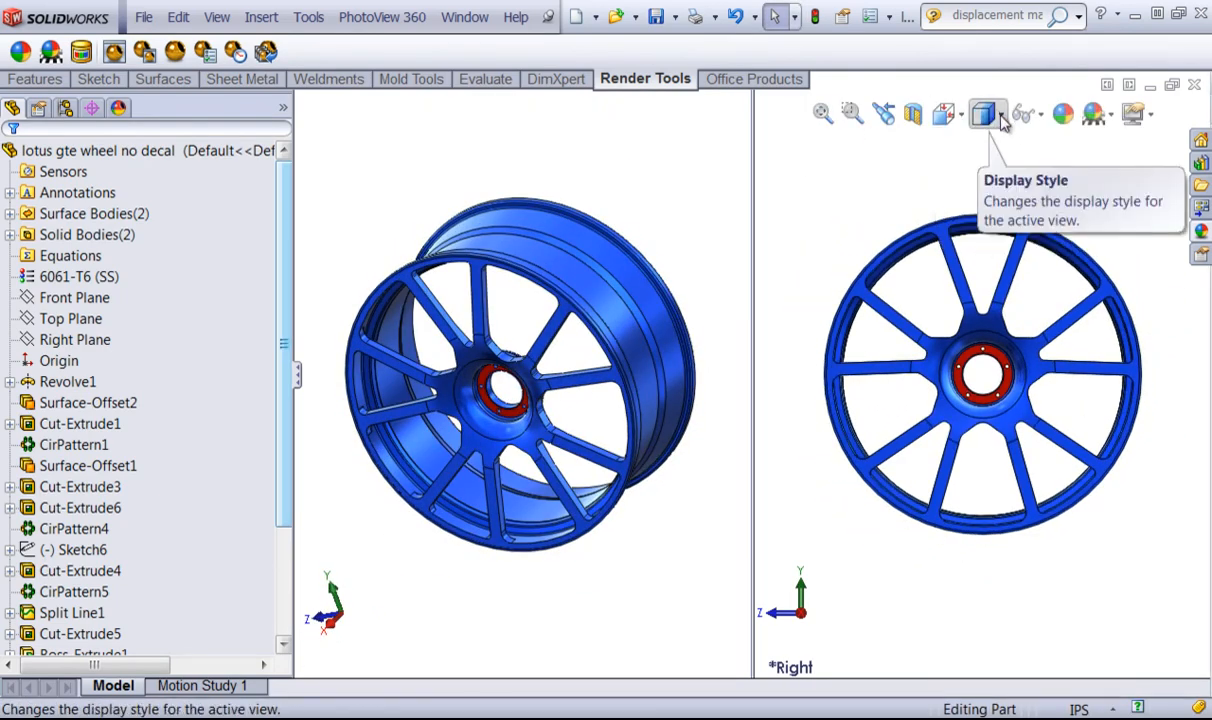
left_click(986, 114)
left_click(986, 149)
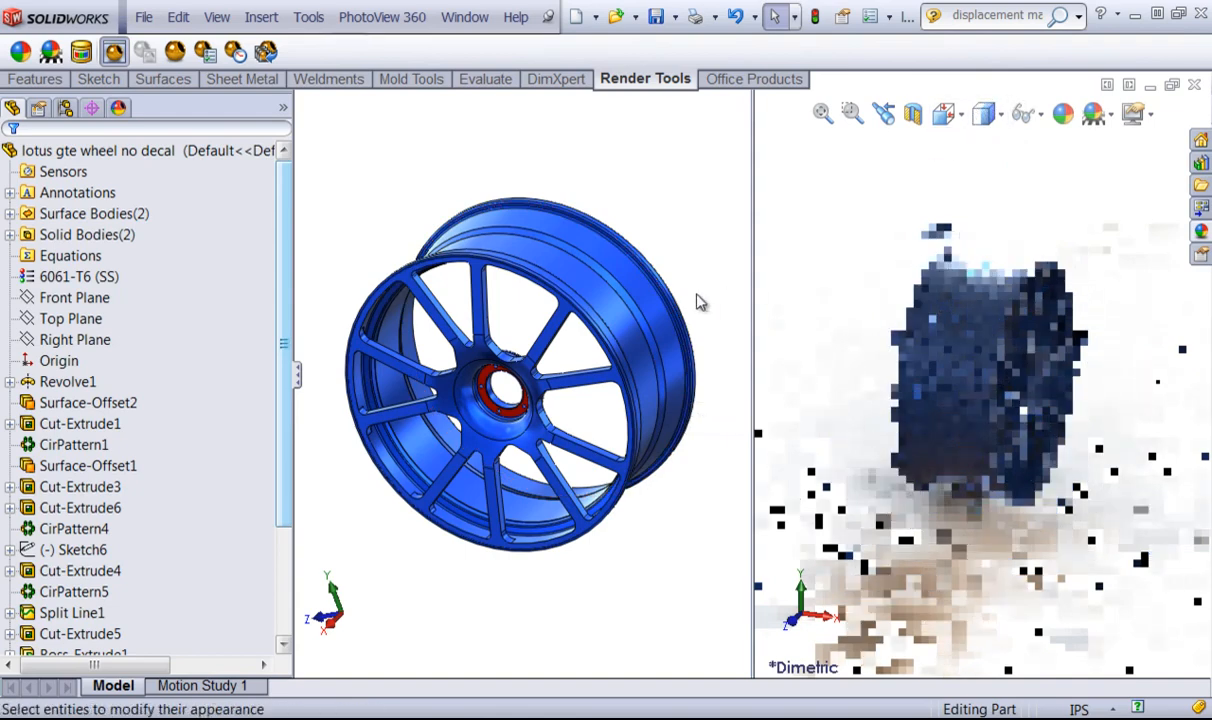
Rotate the wheel independently in the shaded and rendered viewports to compare the two displays
middle_click_drag(621, 291, 709, 268)
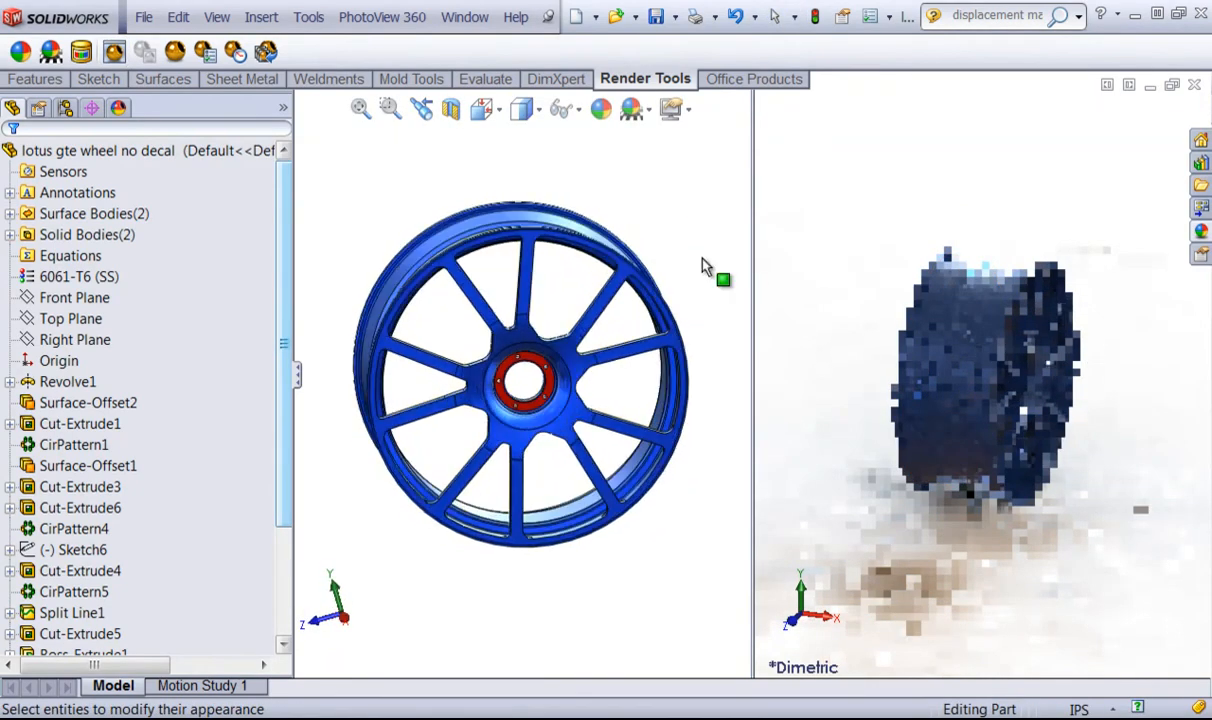
middle_click_drag(866, 311, 731, 343)
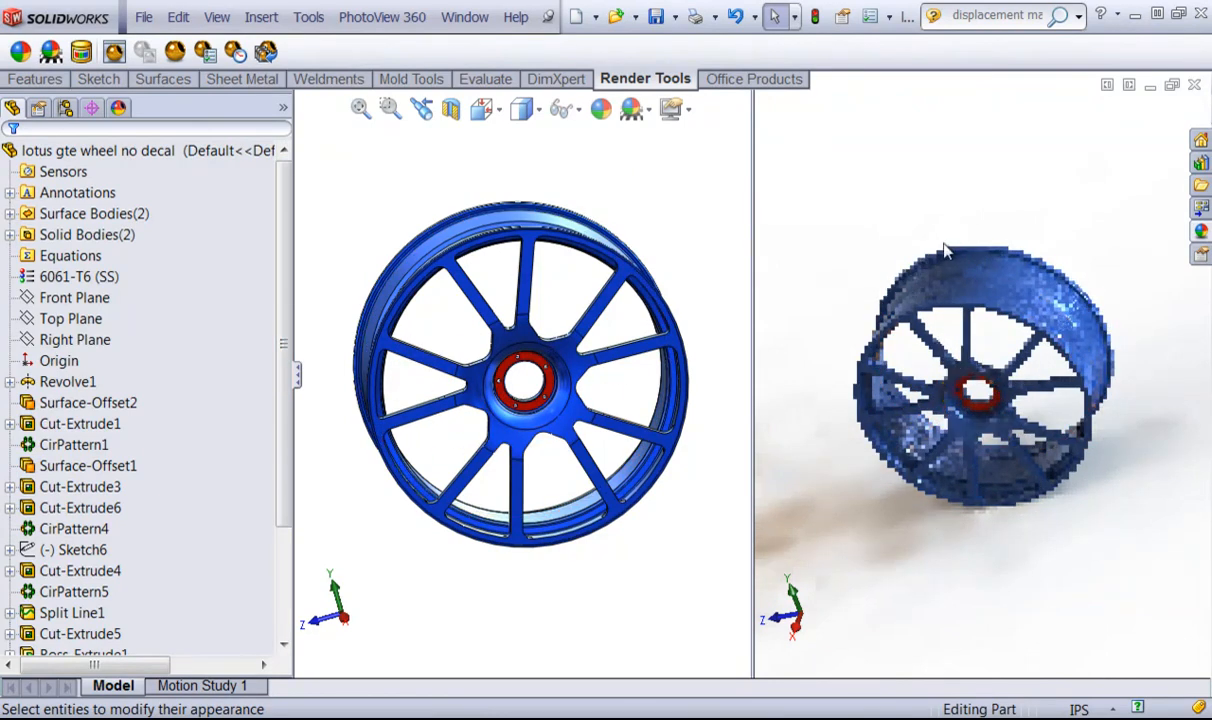
mouse_move(554, 280)
middle_mouse_down()
mouse_move(505, 197)
mouse_move(383, 312)
mouse_move(480, 400)
mouse_move(582, 460)
mouse_move(611, 406)
mouse_move(614, 485)
middle_mouse_up()
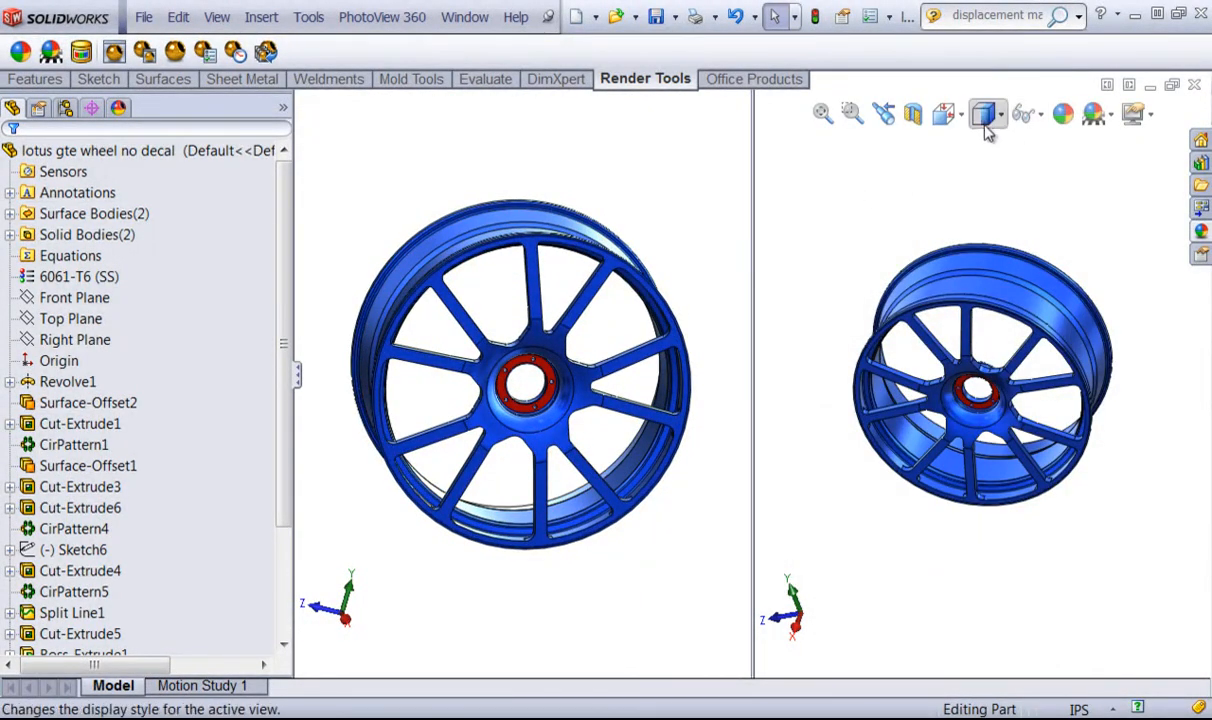
Return to a single viewport and open the PhotoView 360 preview window for a face-on view of the wheel
left_click(950, 114)
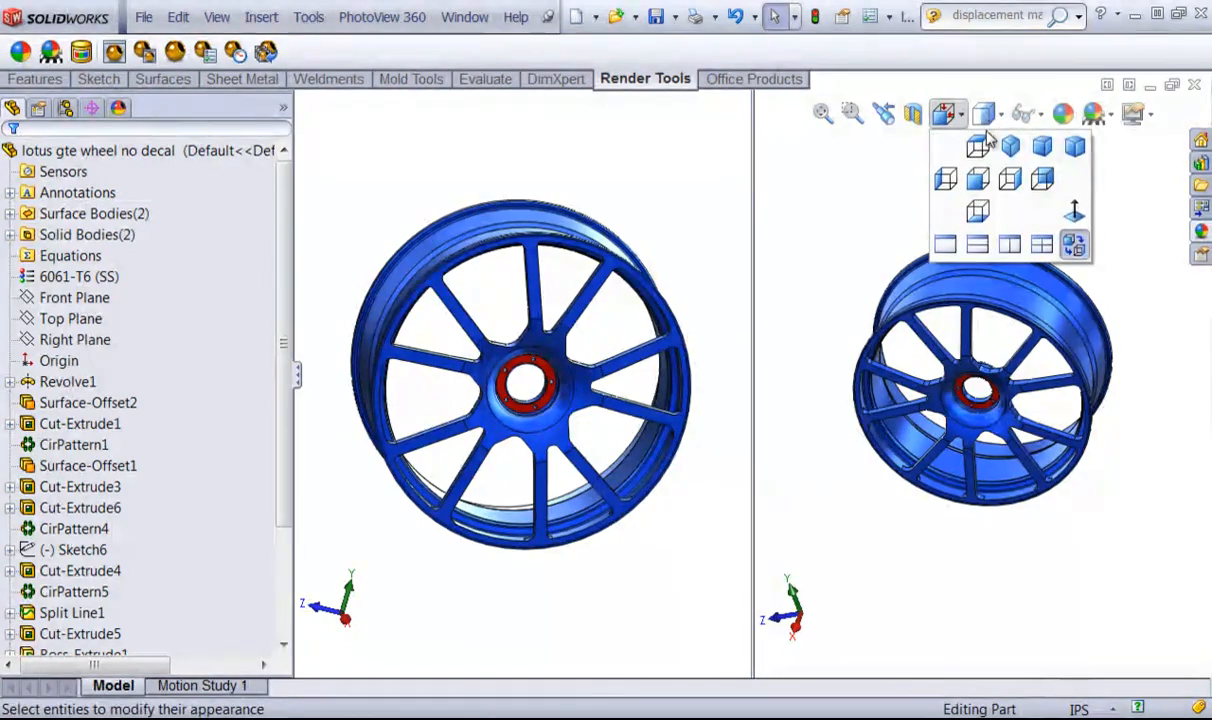
left_click(946, 246)
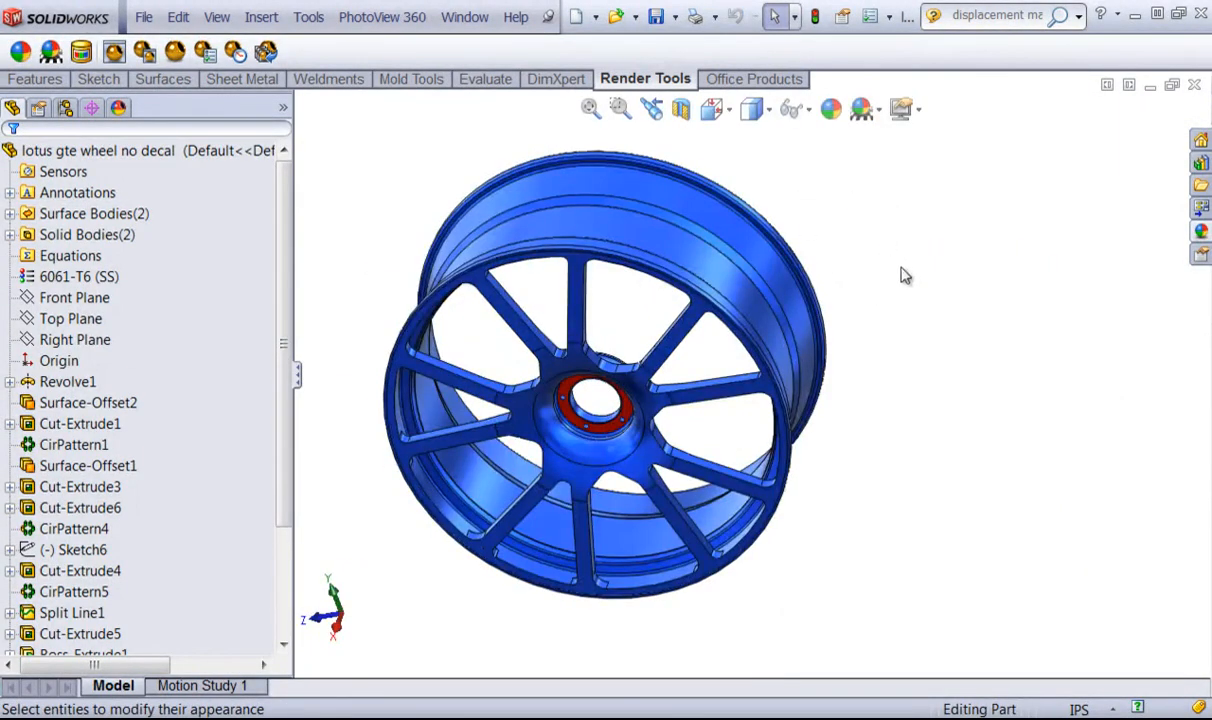
left_click(380, 17)
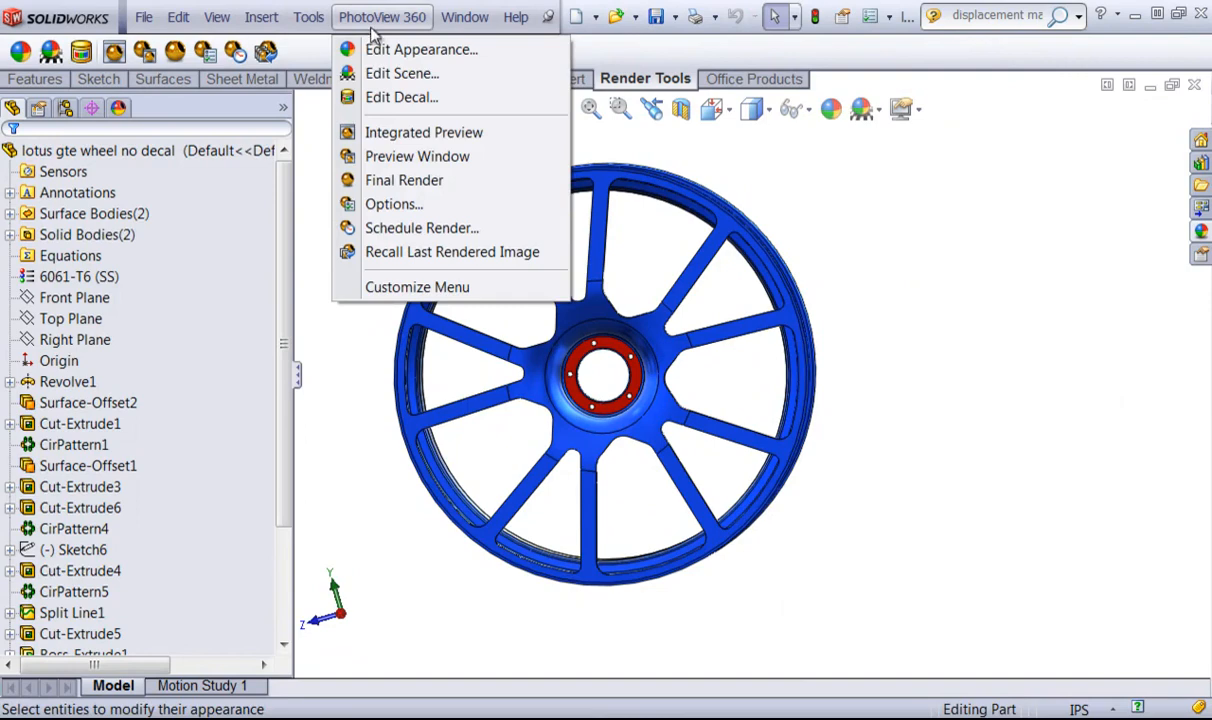
left_click(410, 157)
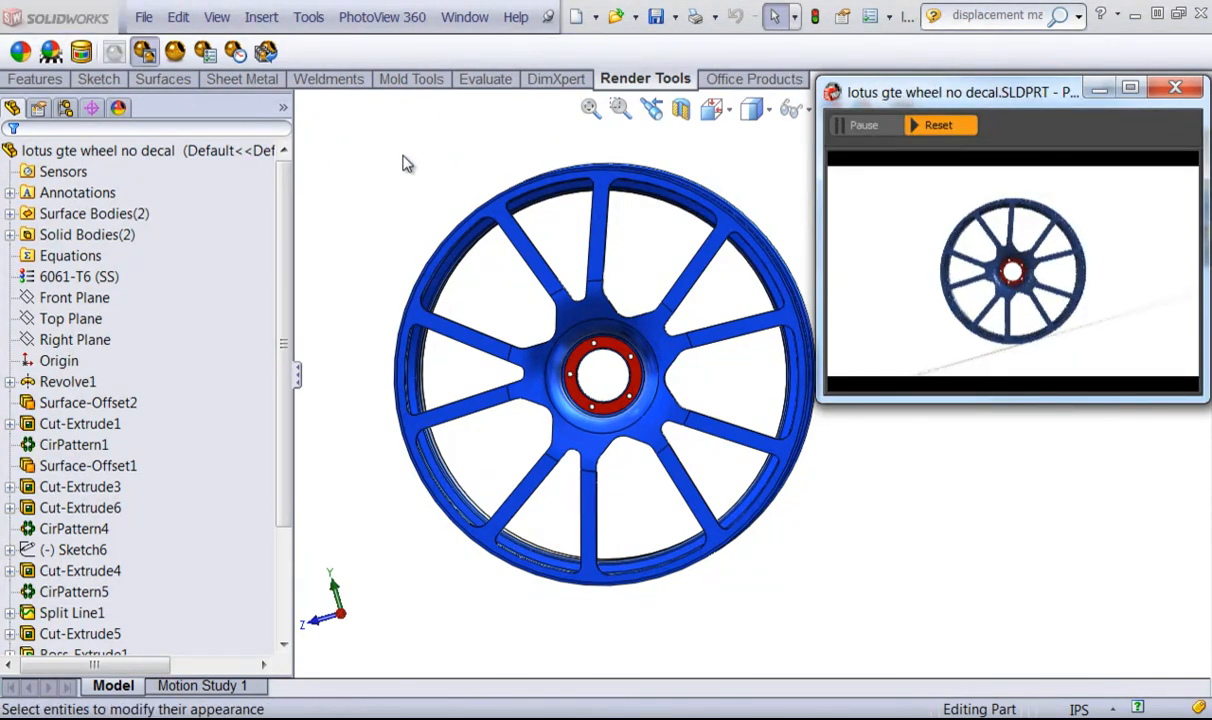
Examine the PhotoView 360 options for output image, render quality, bloom, contour rendering and direct caustics, and leave without applying changes
left_click(352, 18)
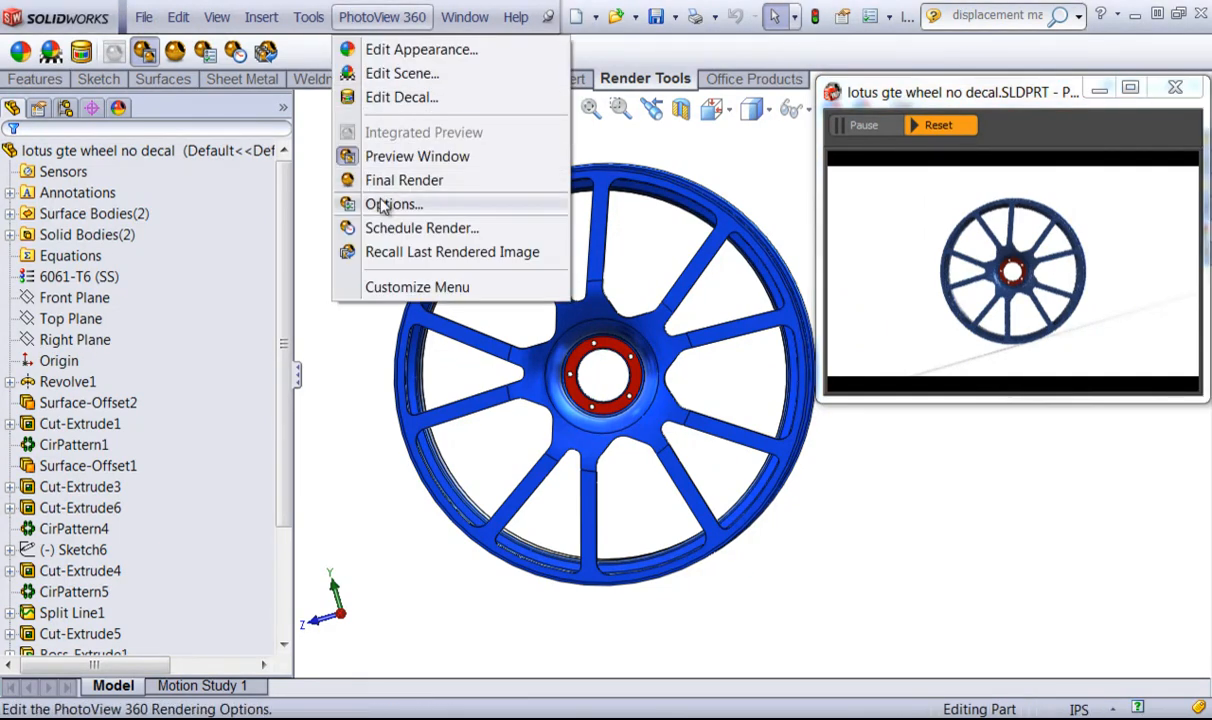
left_click(383, 205)
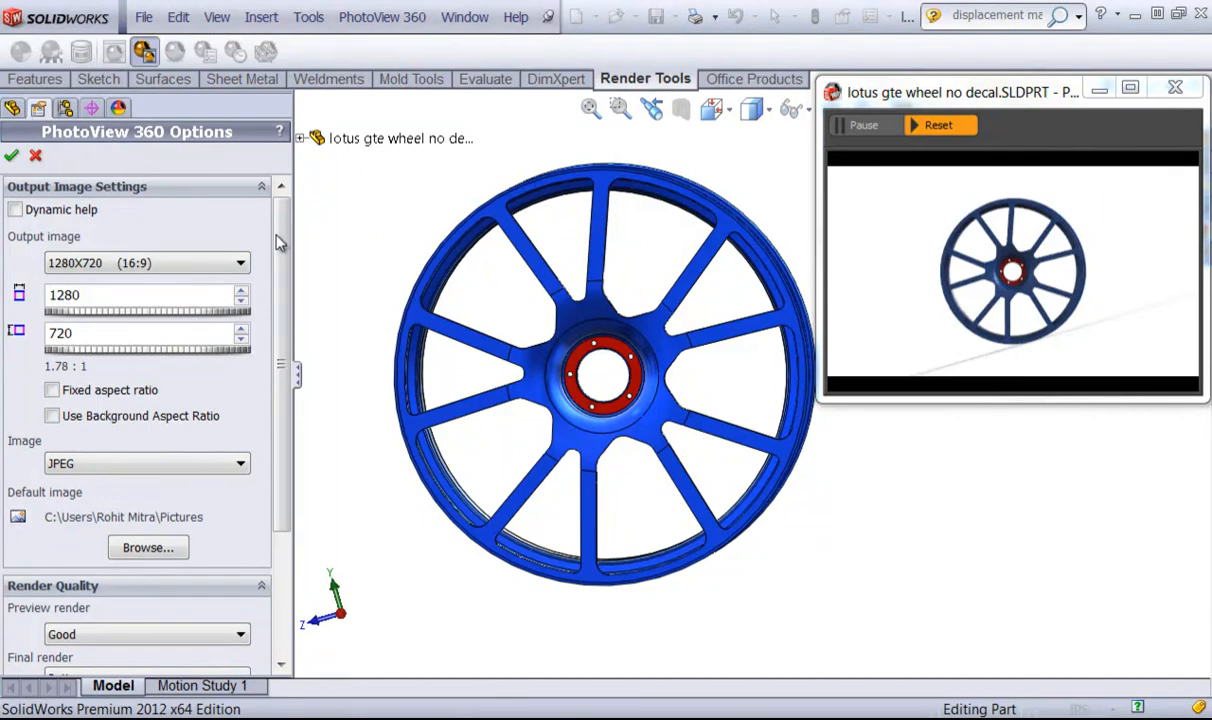
scroll(266, 211, "down", 5)
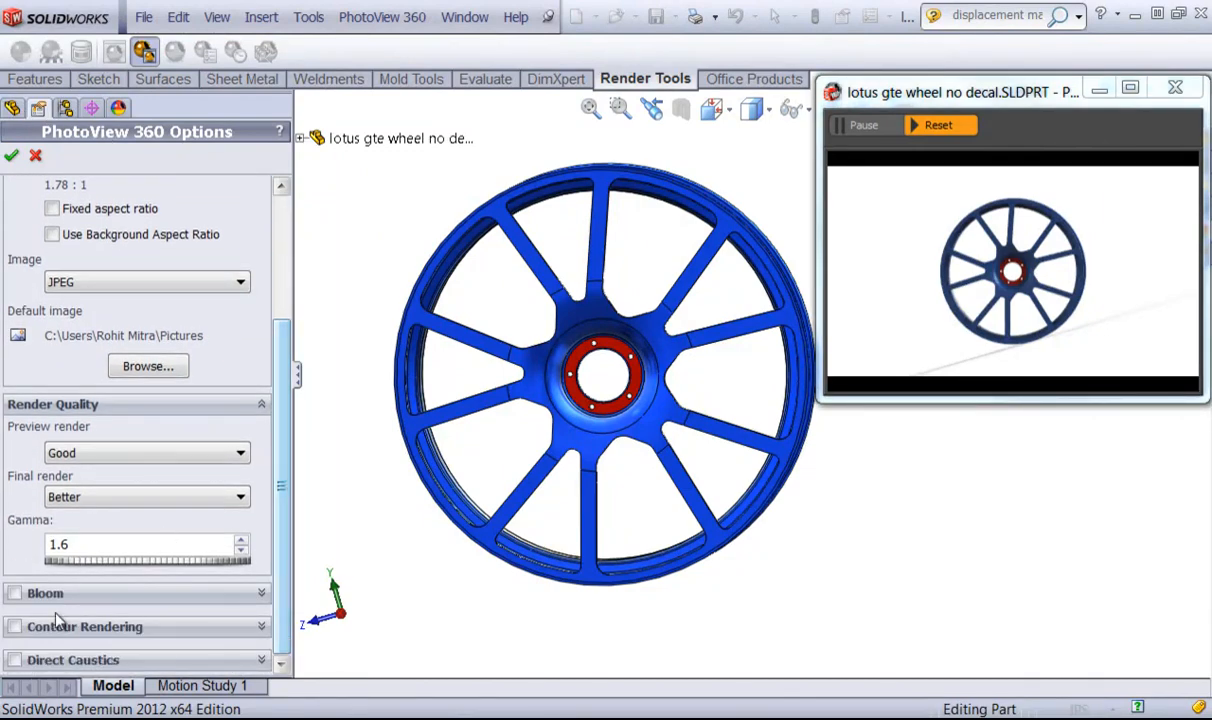
left_click(17, 595)
left_click(17, 595)
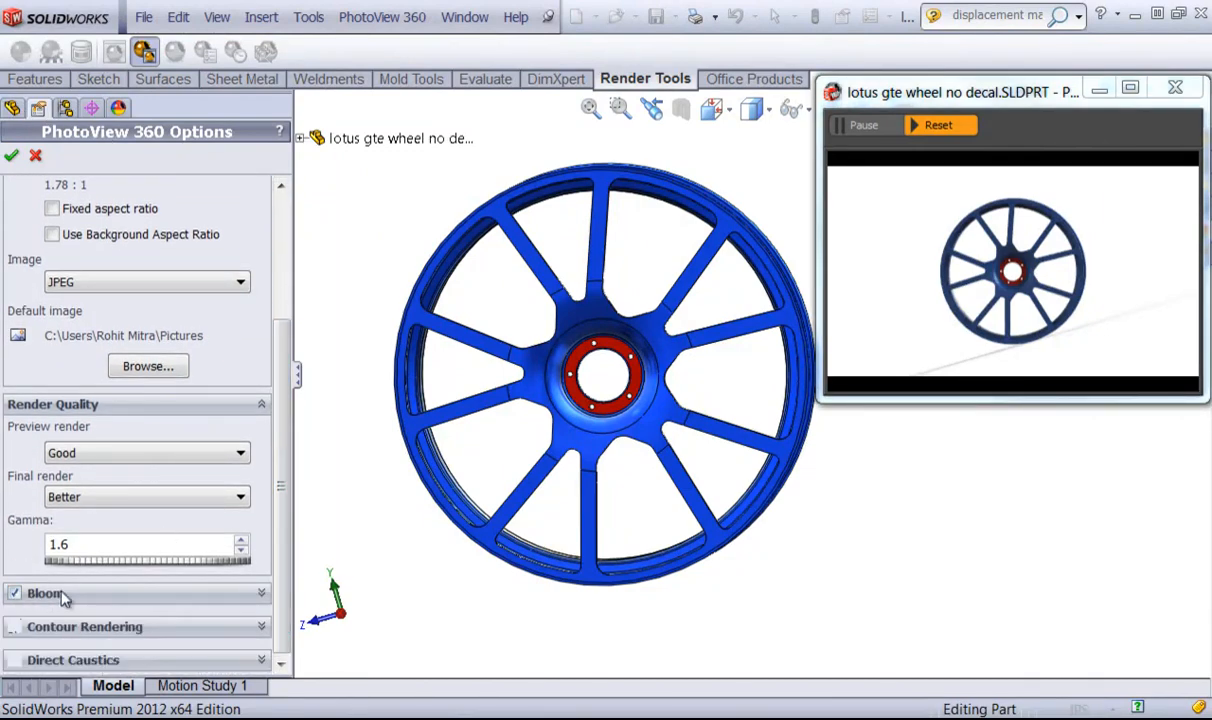
left_click(141, 593)
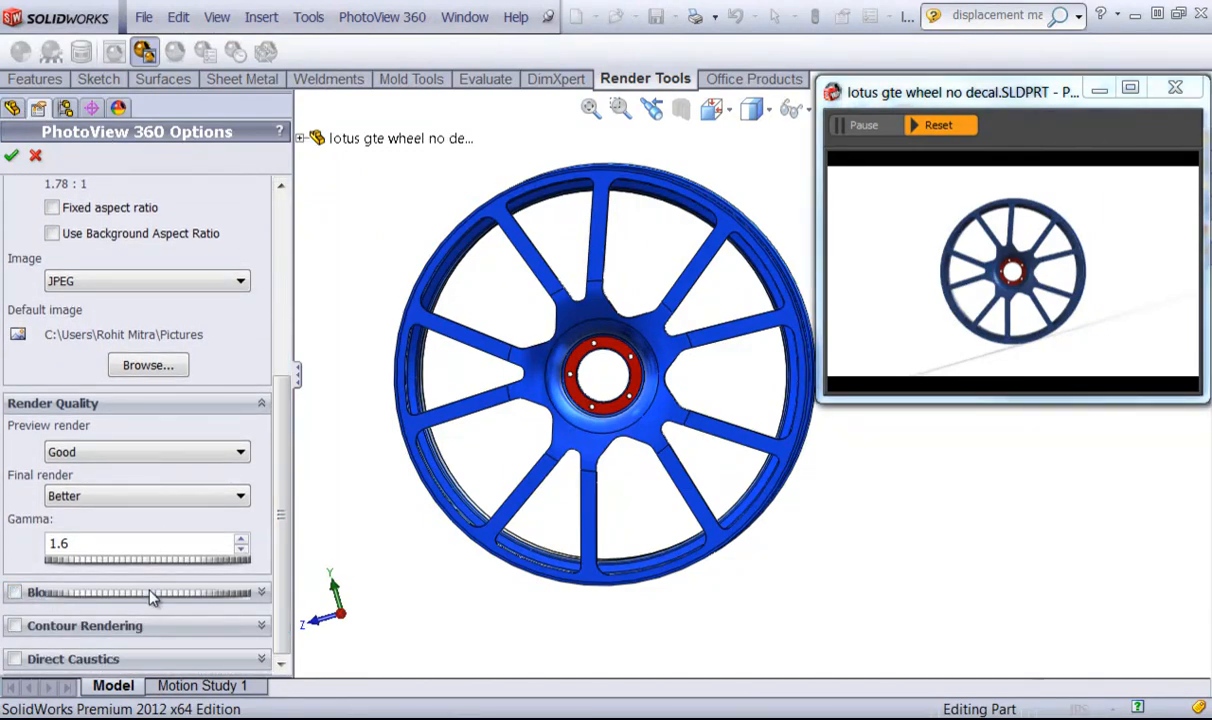
left_click(224, 625)
left_click(229, 662)
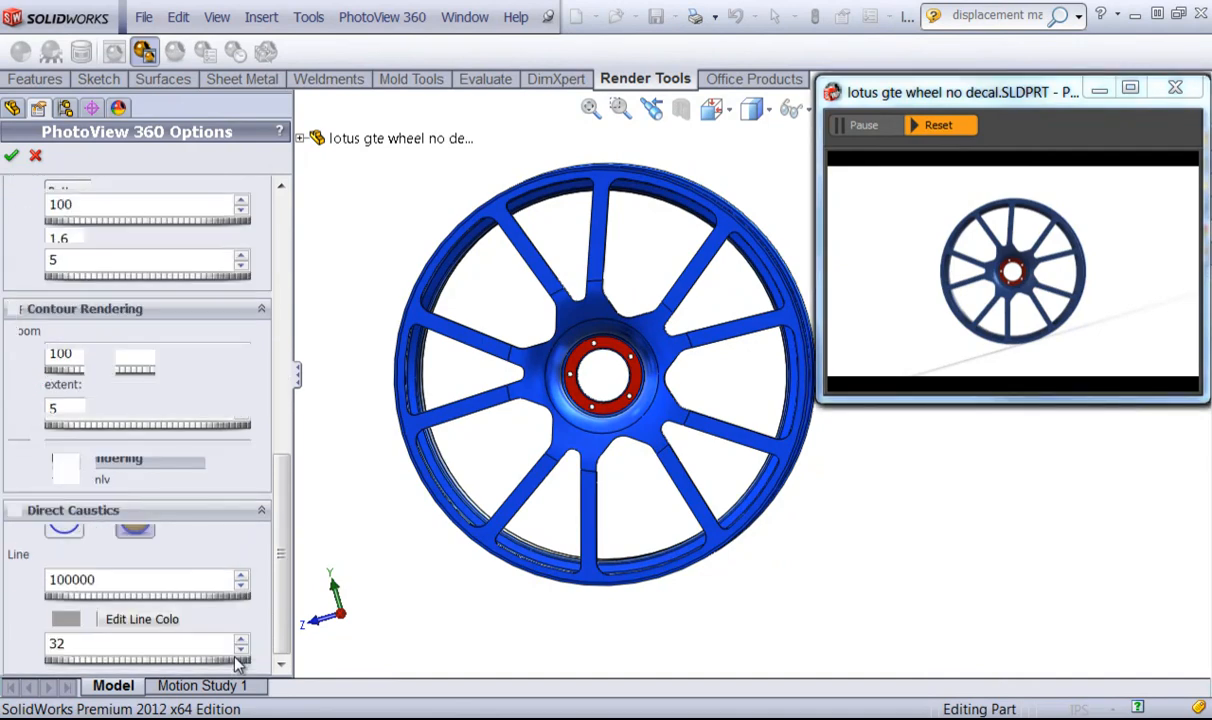
scroll(62, 540, "up", 3)
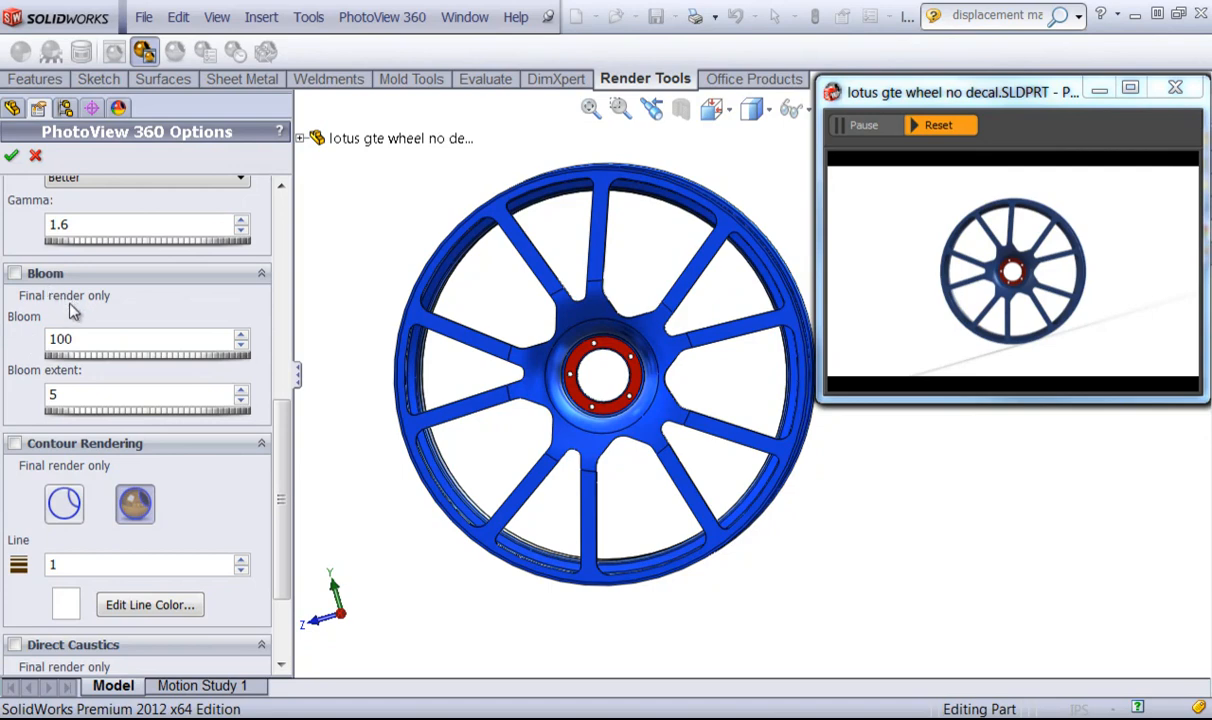
left_click(37, 153)
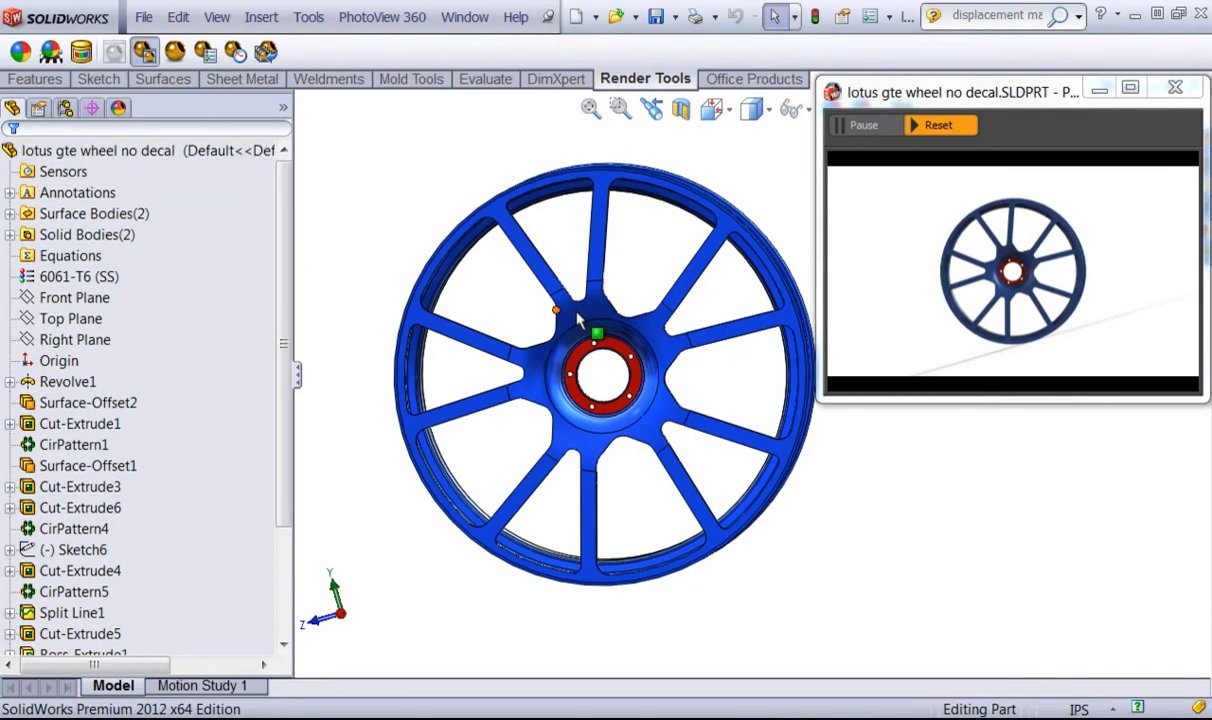
Edit the wheel body's gloss blue appearance and set its surface finish to Rough 2
left_click(541, 302)
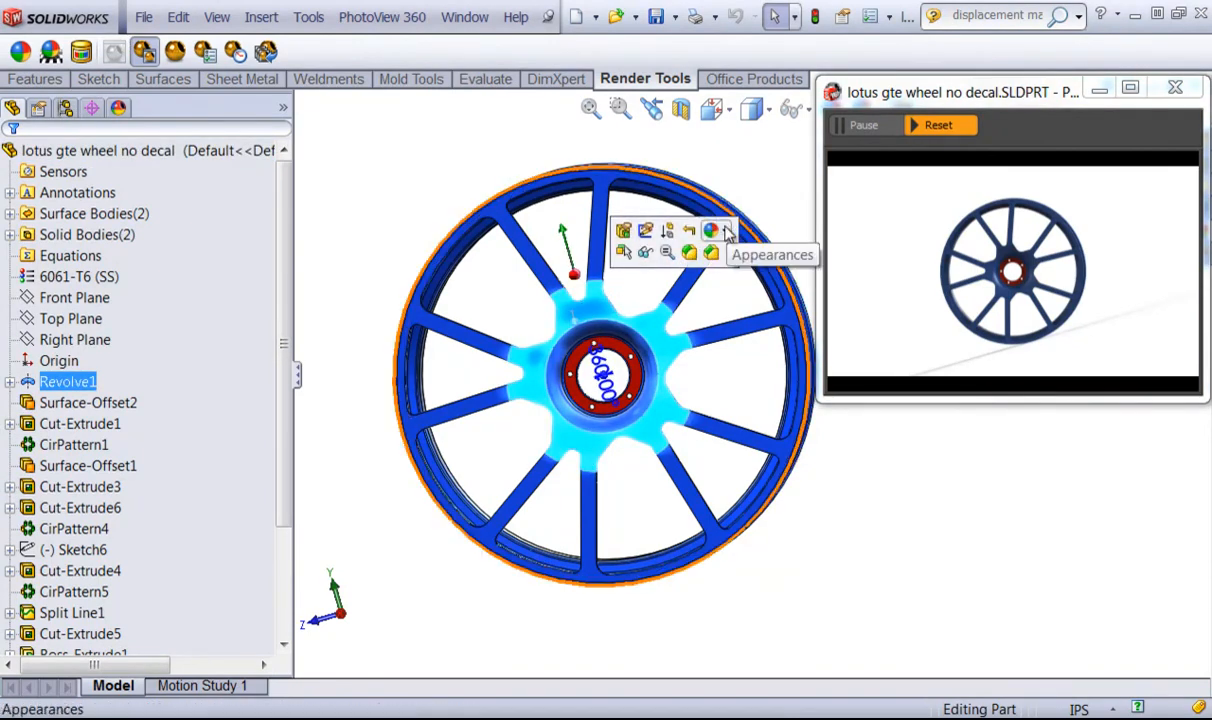
left_click(727, 232)
left_click(745, 290)
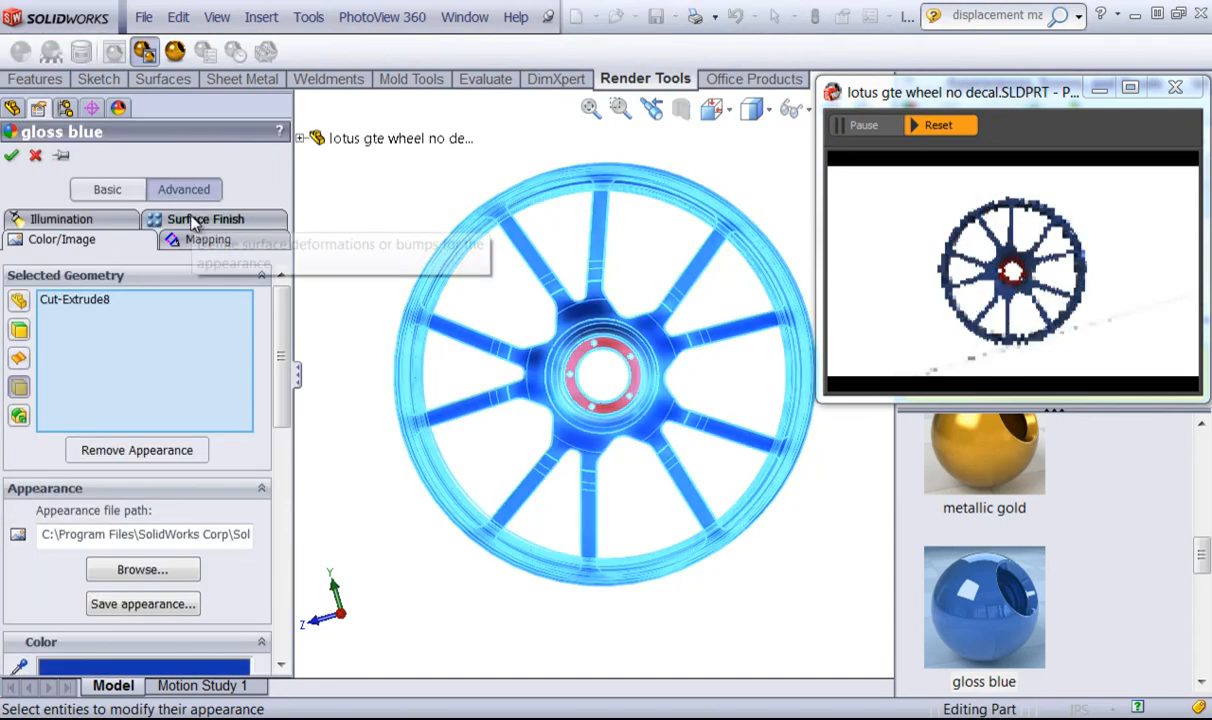
left_click(197, 222)
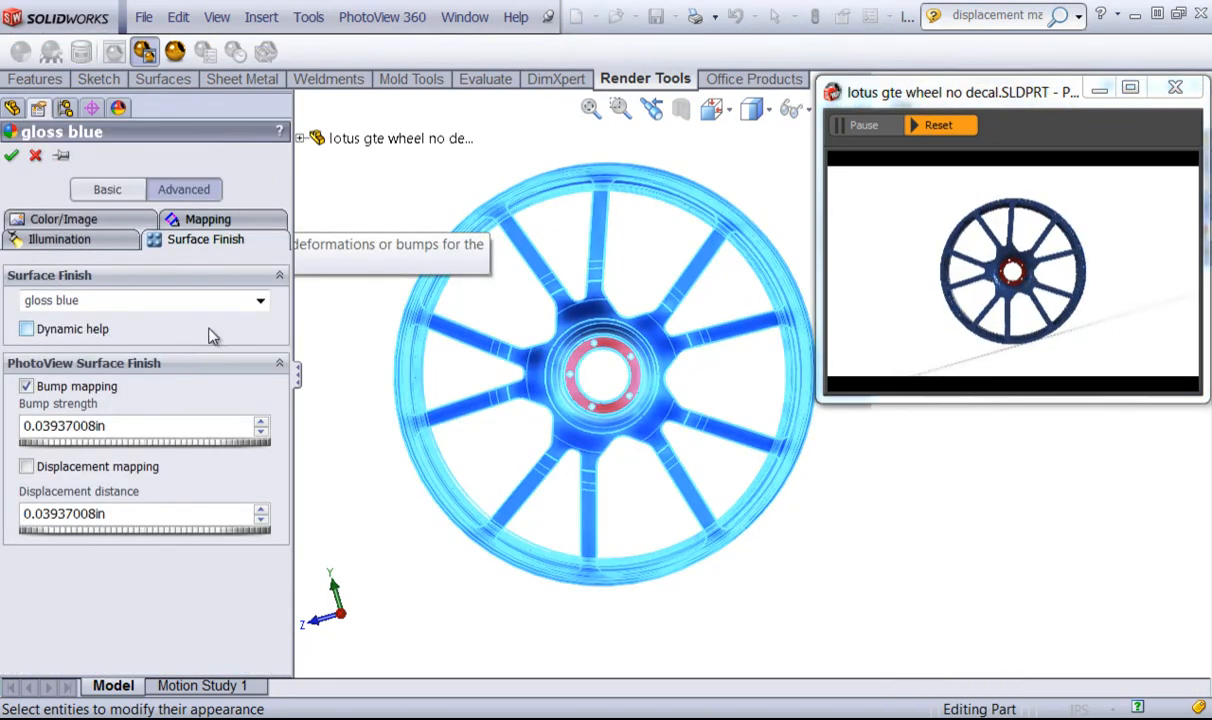
left_click(260, 302)
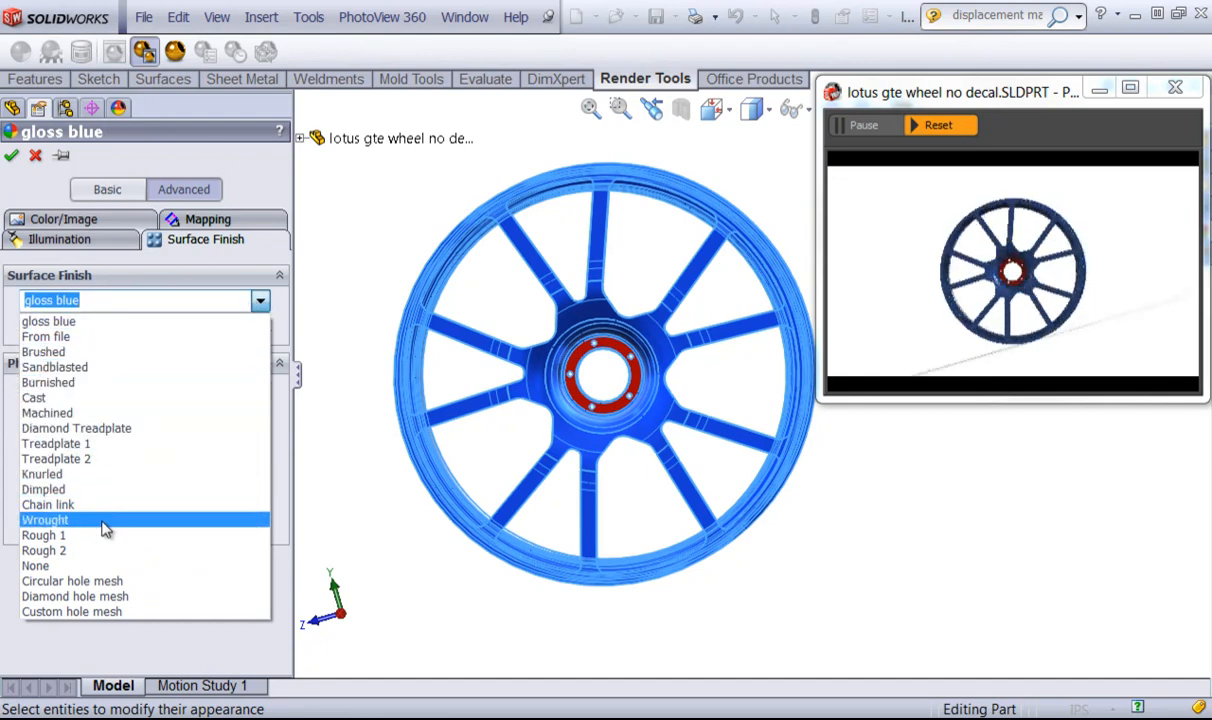
left_click(60, 551)
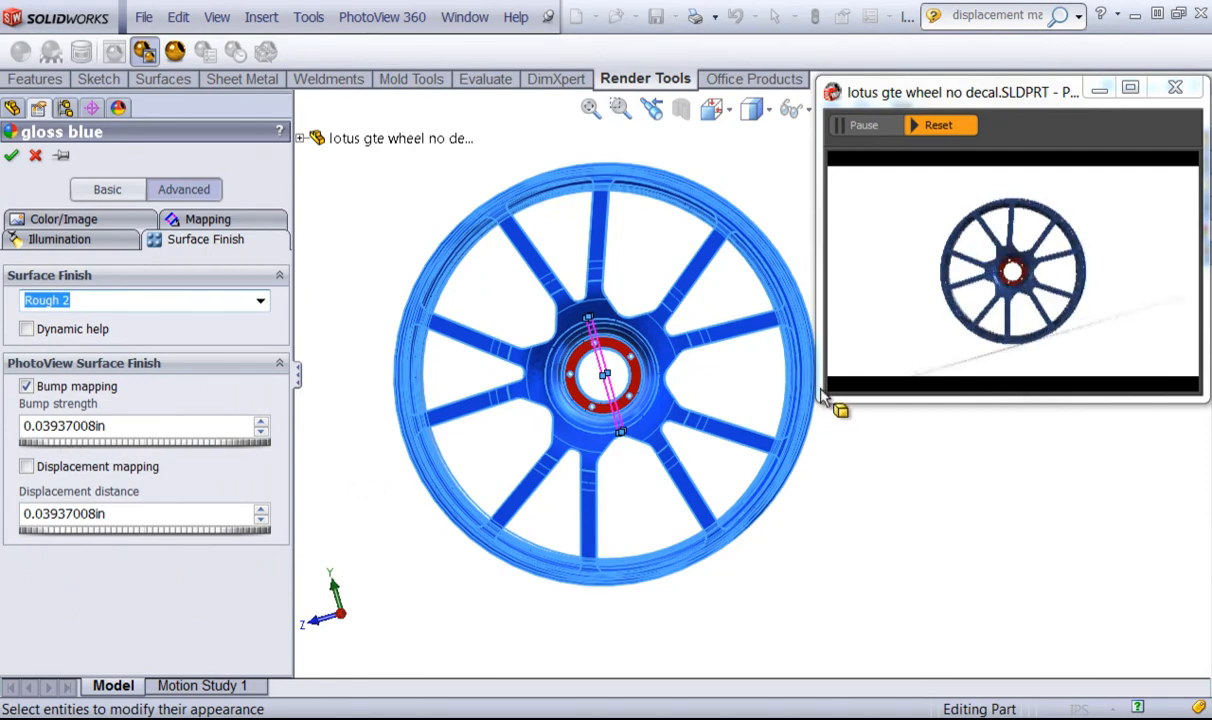
Enlarge the render preview window to inspect the rim, and change the appearance's surface finish to Dimpled
left_click_drag(817, 402, 370, 624)
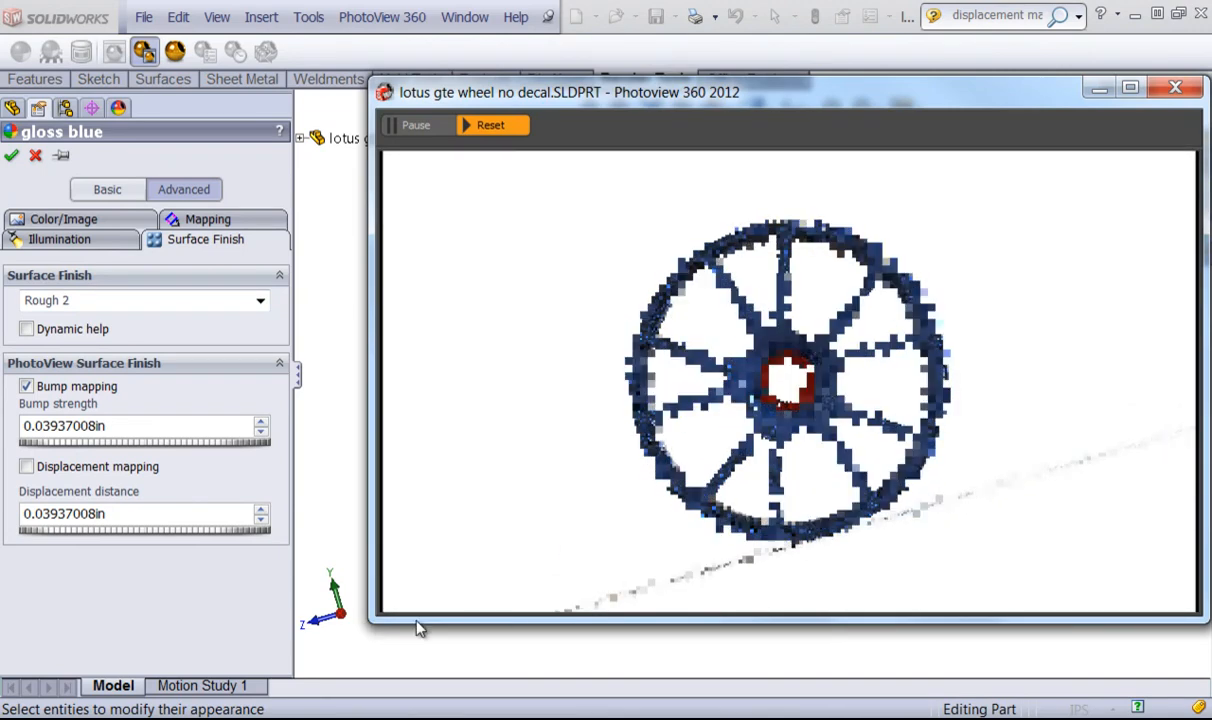
middle_click_drag(360, 384, 450, 431)
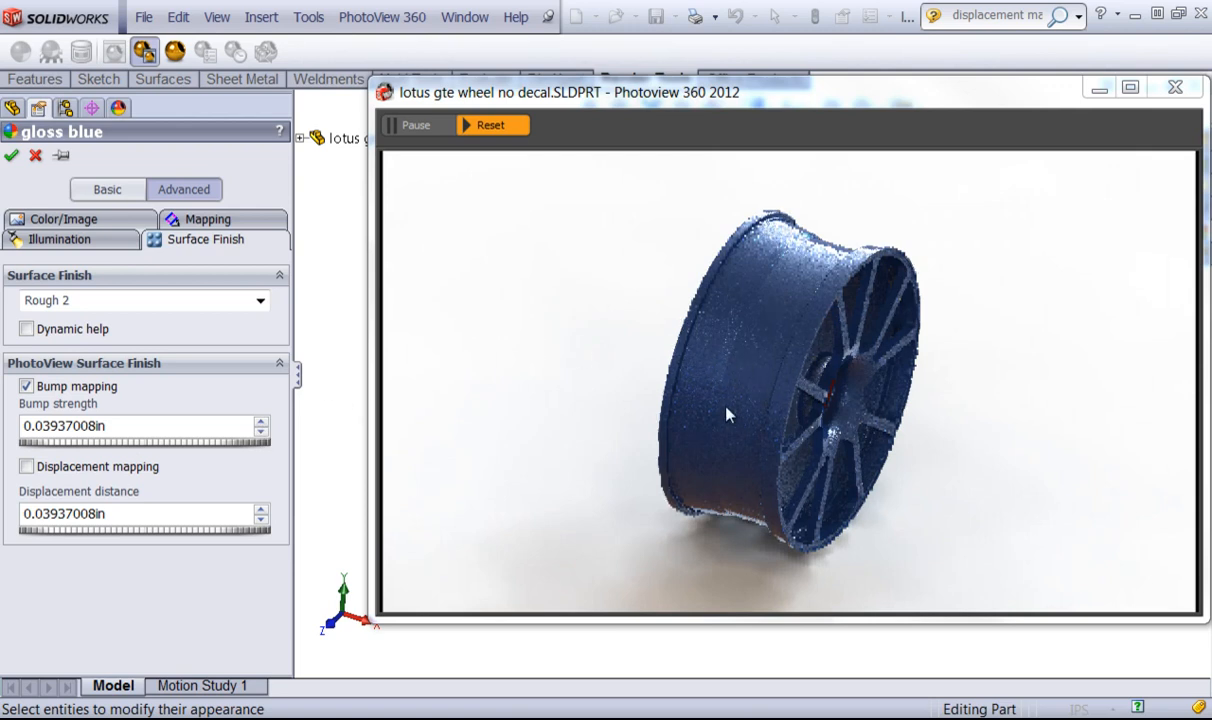
left_click(252, 300)
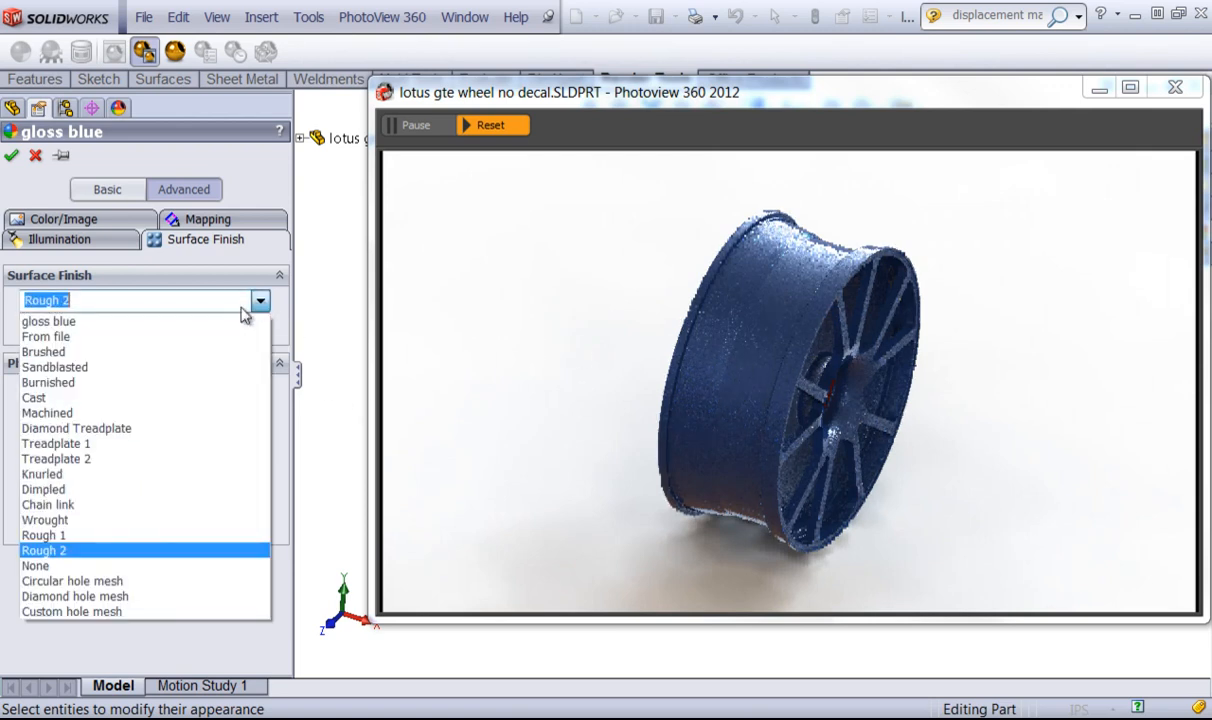
left_click(58, 491)
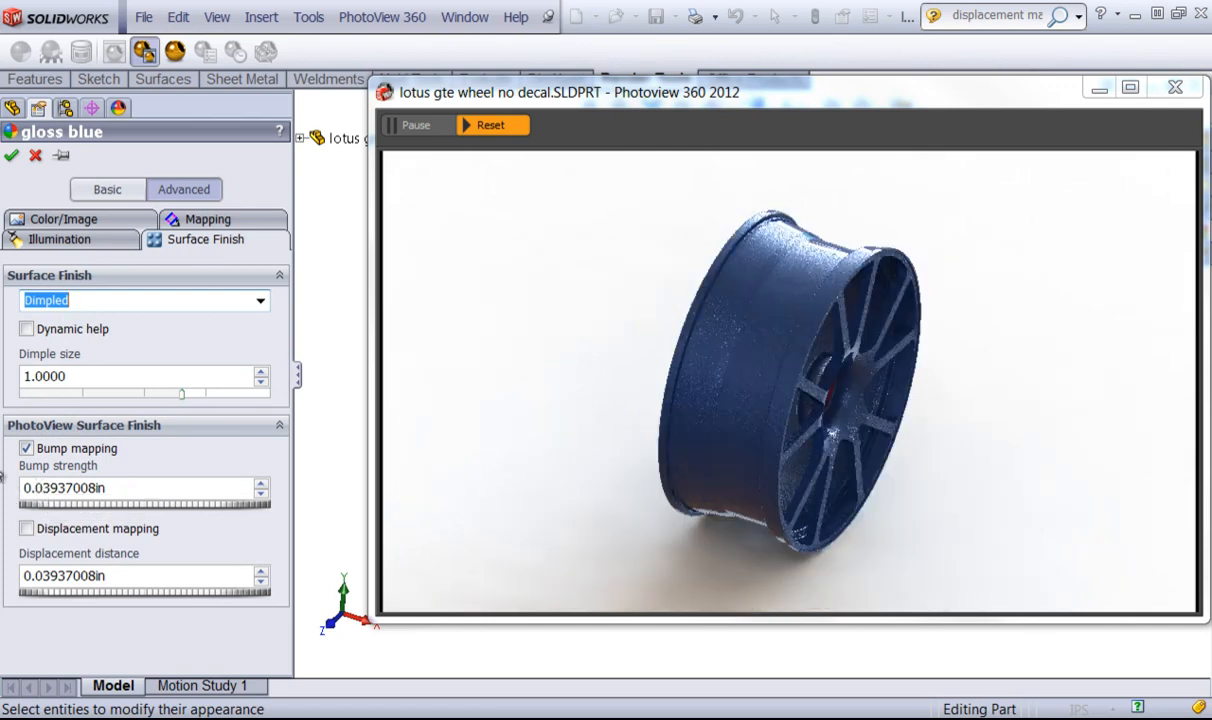
Examine the illumination settings of the gloss blue appearance and the PhotoView 360 commands available during editing
left_click(62, 241)
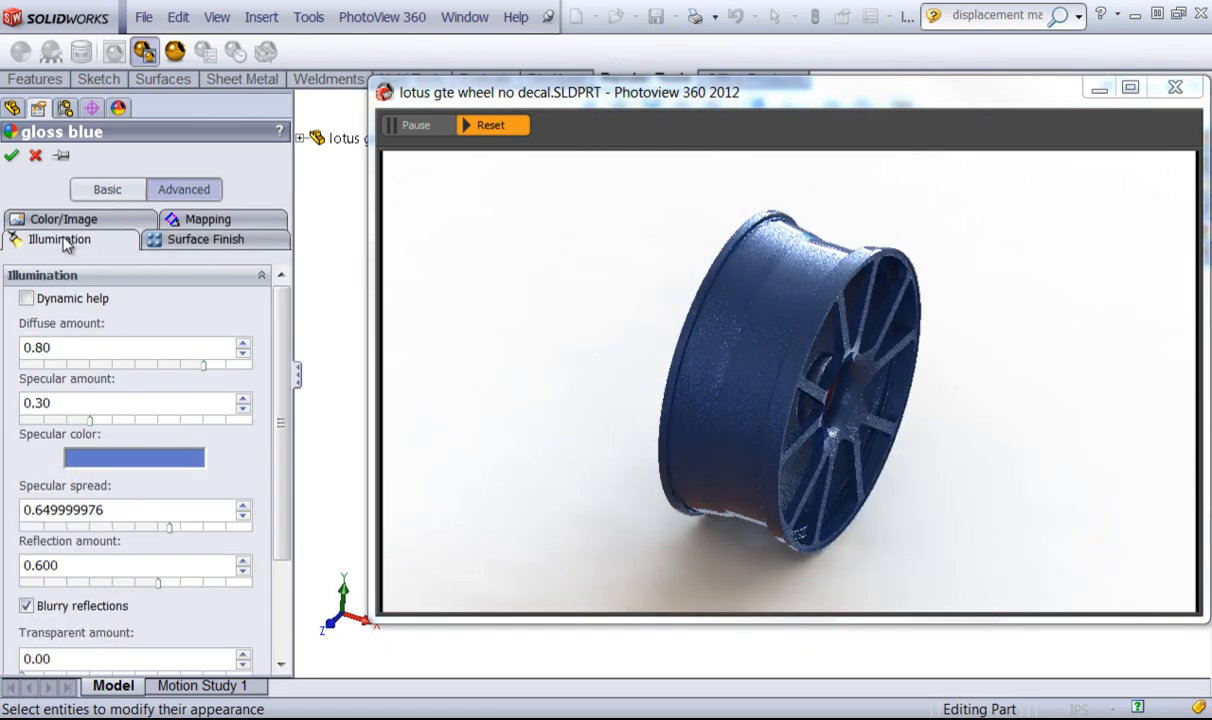
scroll(279, 315, "down", 5)
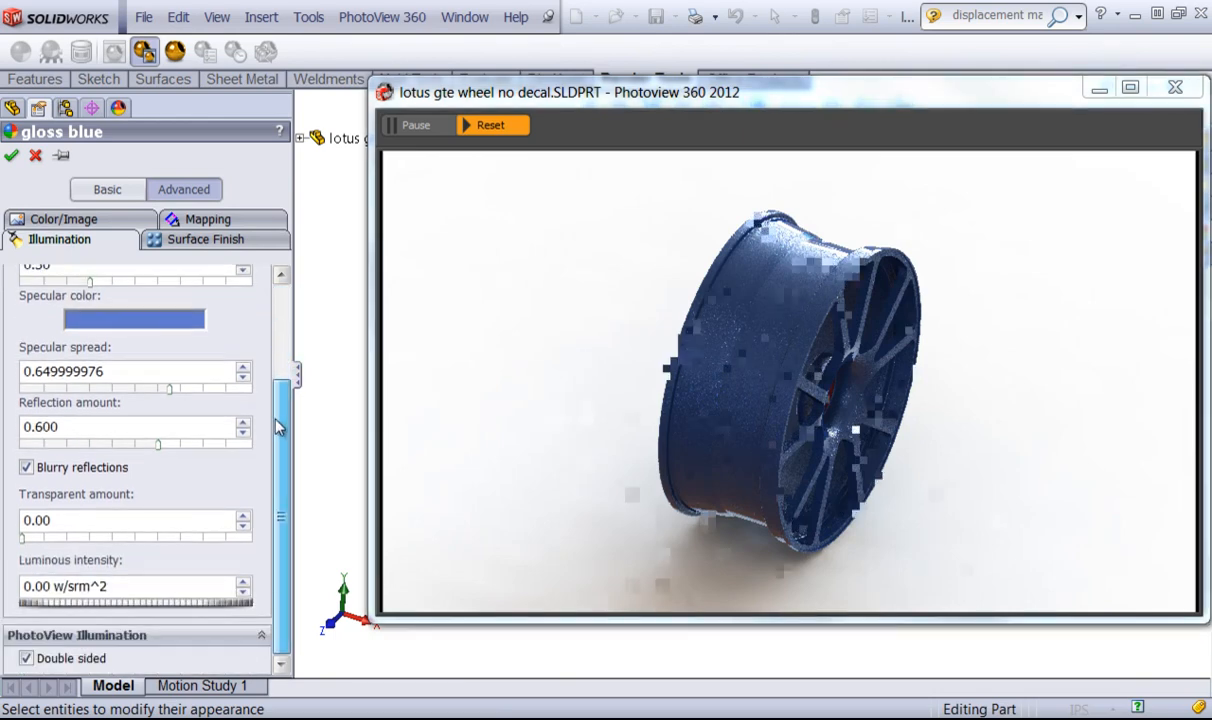
scroll(283, 291, "up", 5)
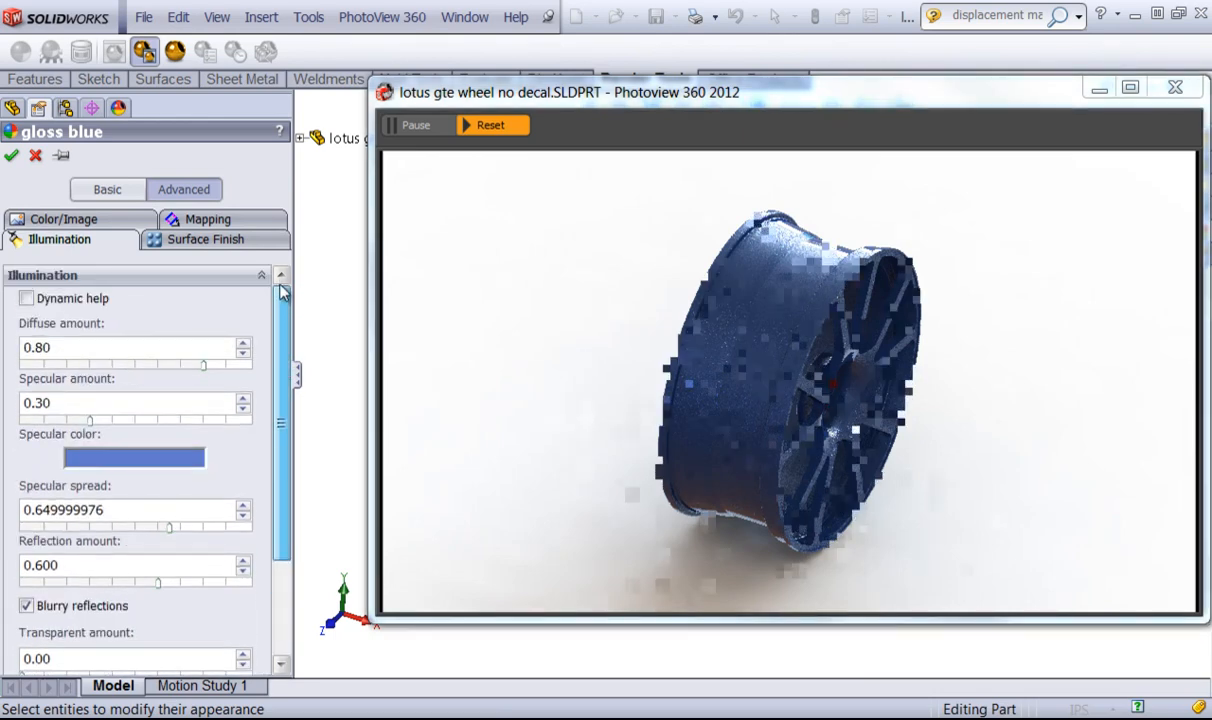
left_click(260, 18)
left_click(380, 17)
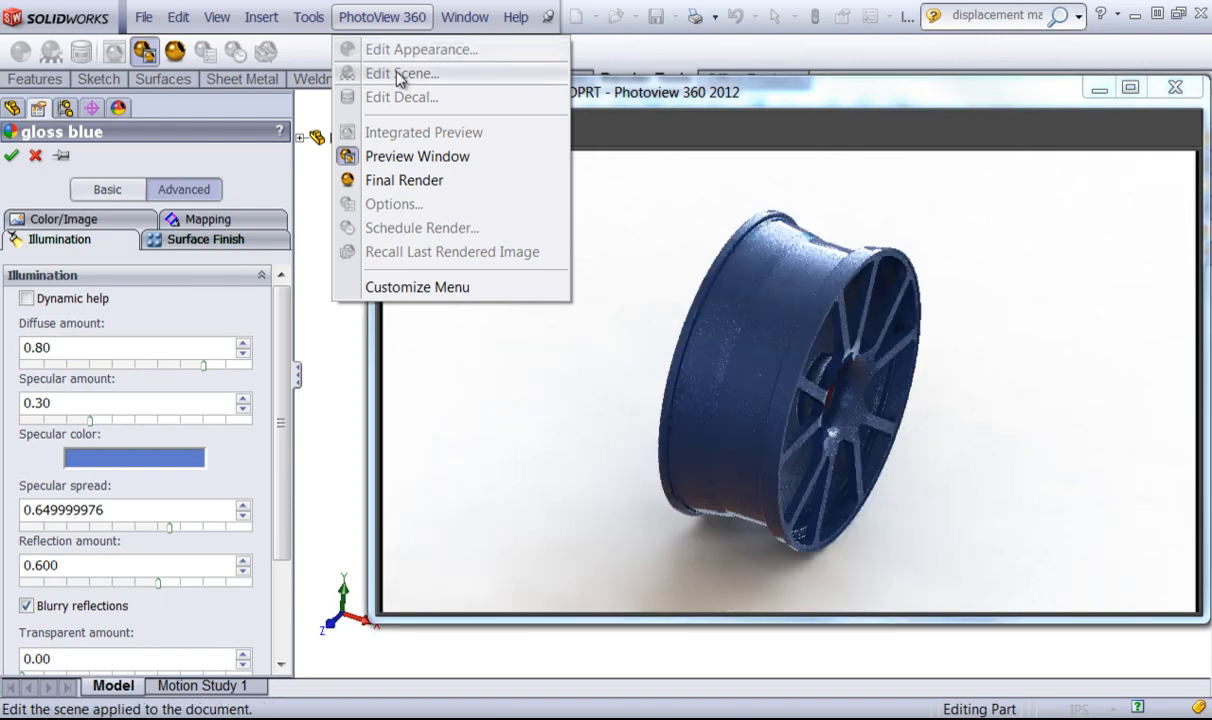
left_click(110, 262)
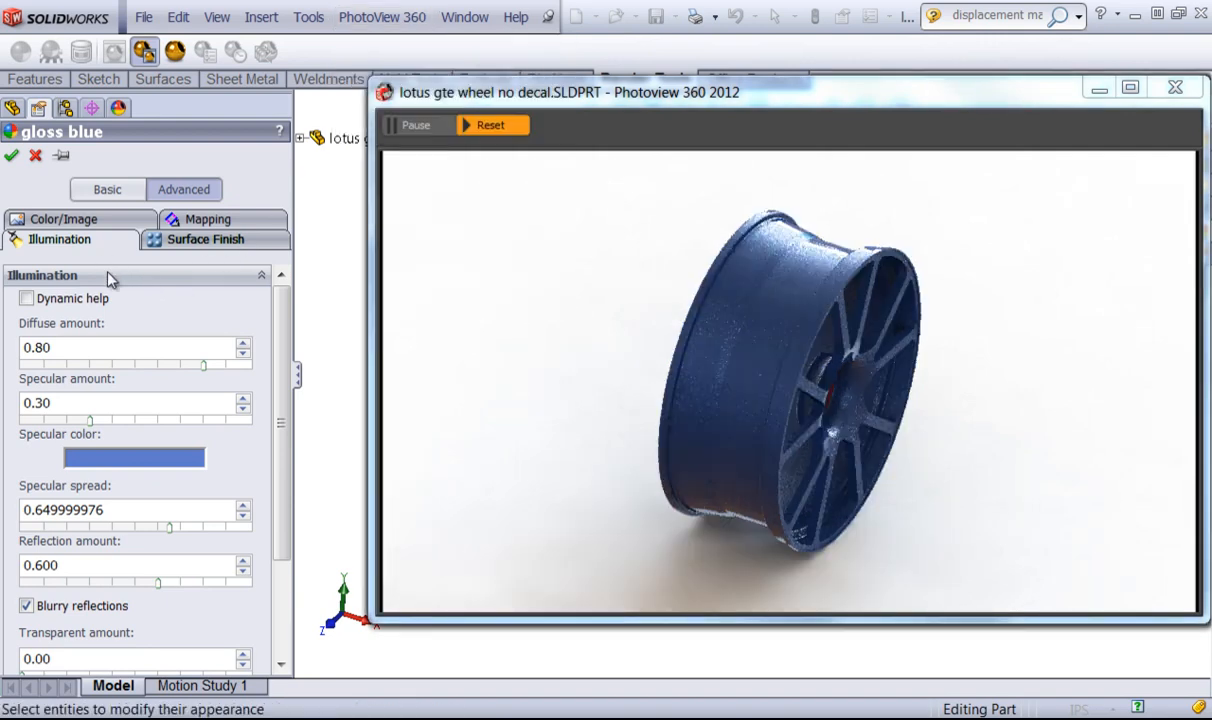